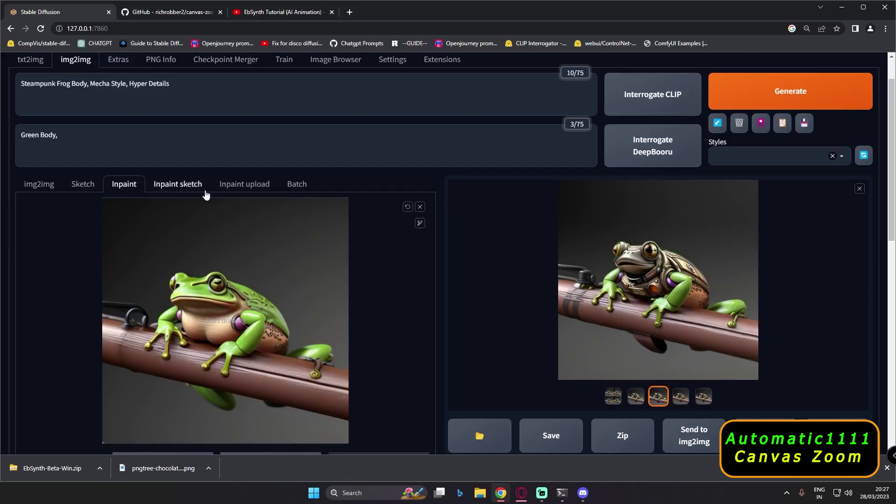
- Load the index of available extensions and check the installed extensions for canvas-zoom
{"action": "scroll", "coordinate": [468, 121], "scroll_direction": "up", "scroll_amount": 1}
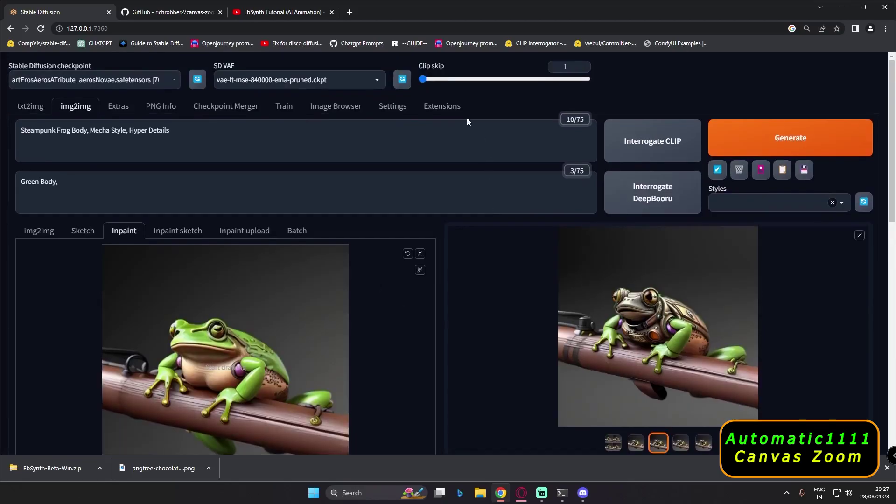
{"action": "left_click", "coordinate": [442, 110]}
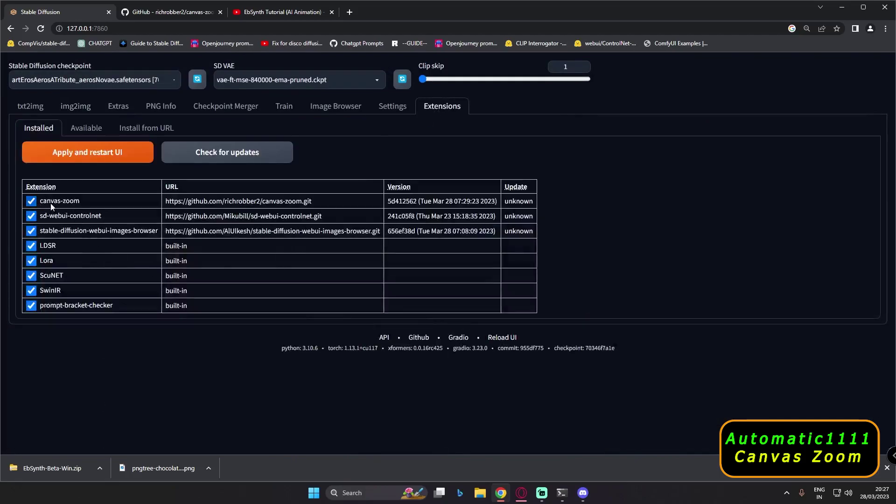
{"action": "left_click", "coordinate": [86, 128]}
{"action": "left_click", "coordinate": [86, 161]}
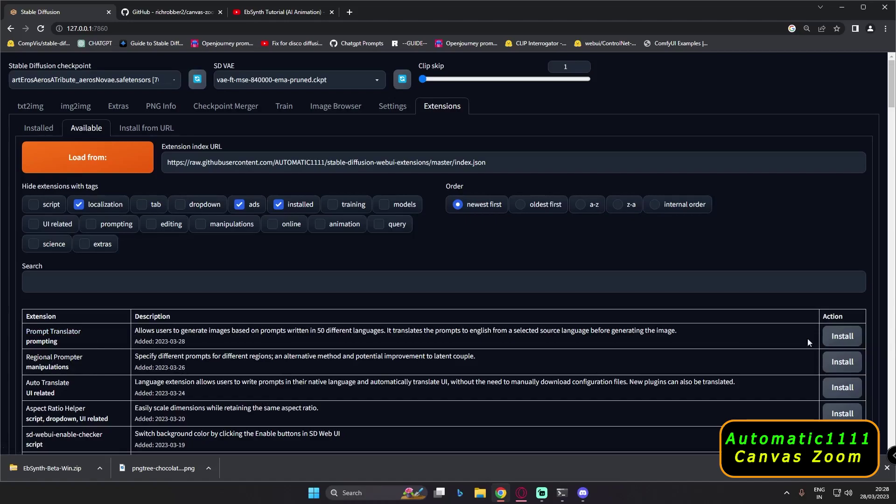
{"action": "left_click", "coordinate": [39, 127]}
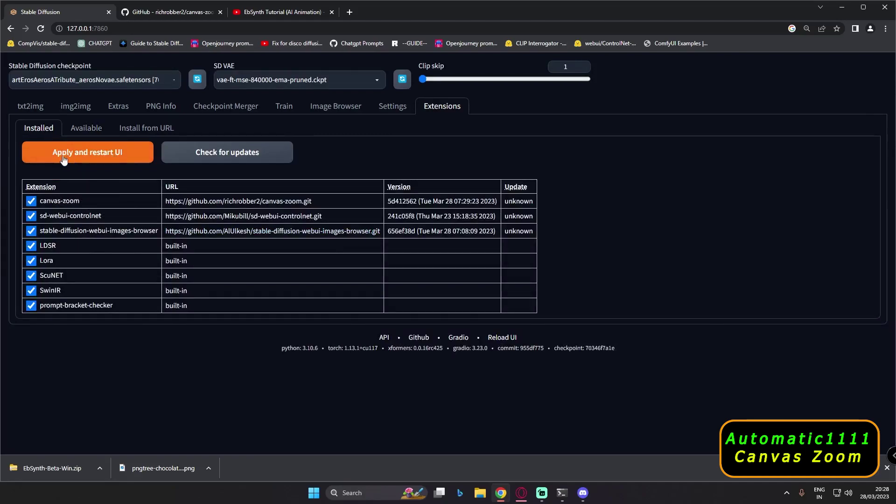
- Review the default hotkeys in the canvas-zoom README on GitHub and return to the img2img inpaint page
{"action": "left_click", "coordinate": [75, 107]}
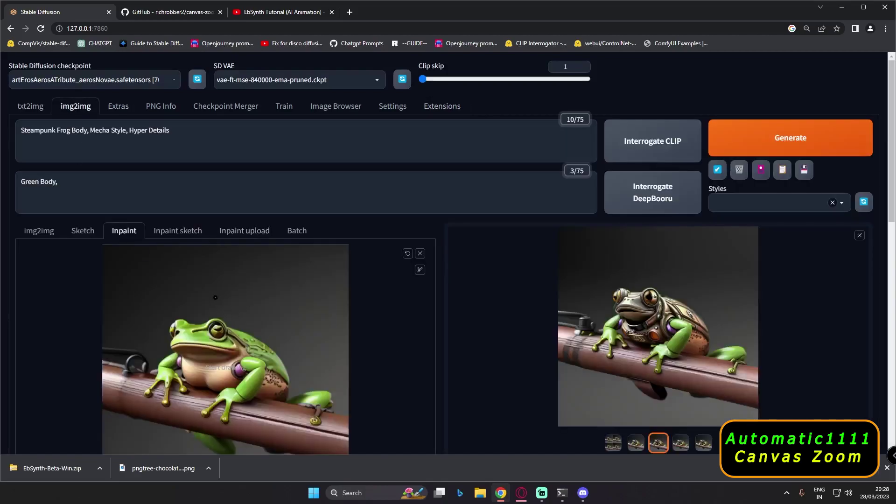
{"action": "left_click", "coordinate": [172, 13]}
{"action": "scroll", "coordinate": [244, 206], "scroll_direction": "up", "scroll_amount": 1}
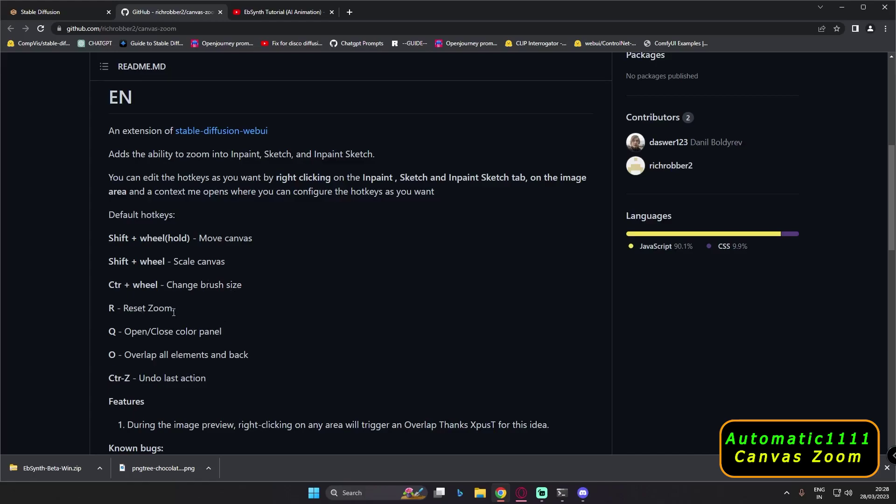
{"action": "left_click", "coordinate": [93, 10]}
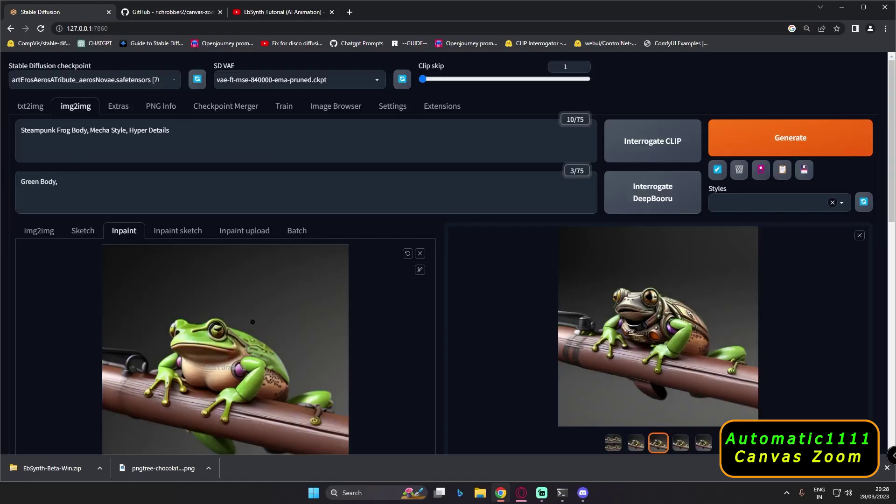
- Scale the inpaint canvas with the frog image up and down, and reset its zoom
{"action": "scroll", "coordinate": [252, 322], "scroll_direction": "down", "scroll_amount": 1}
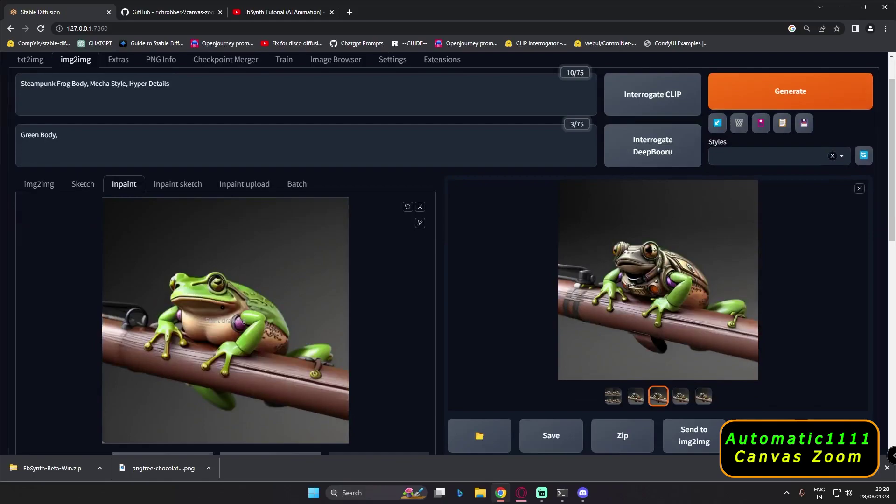
{"action": "scroll", "coordinate": [223, 307], "scroll_direction": "up", "scroll_amount": 5}
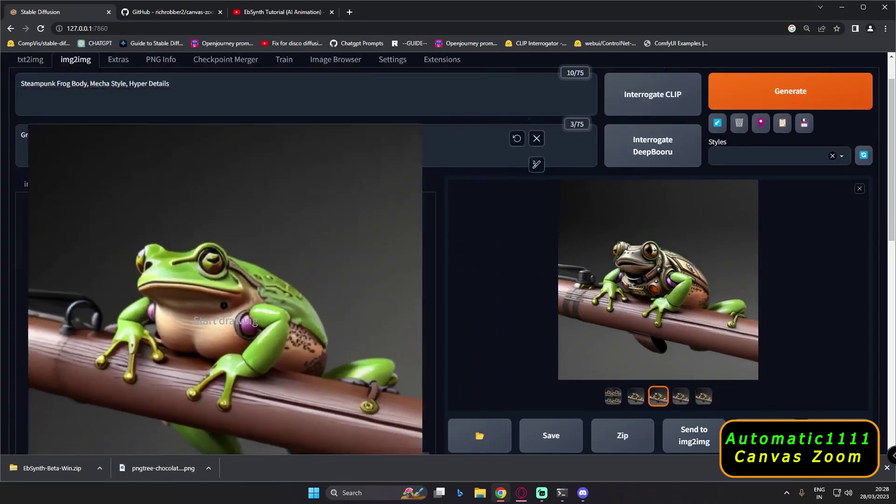
{"action": "scroll", "coordinate": [223, 305], "scroll_direction": "down", "scroll_amount": 1}
{"action": "scroll", "coordinate": [225, 318], "scroll_direction": "up", "scroll_amount": 3}
{"action": "scroll", "coordinate": [225, 321], "scroll_direction": "up", "scroll_amount": 5}
{"action": "scroll", "coordinate": [225, 321], "scroll_direction": "down", "scroll_amount": 6}
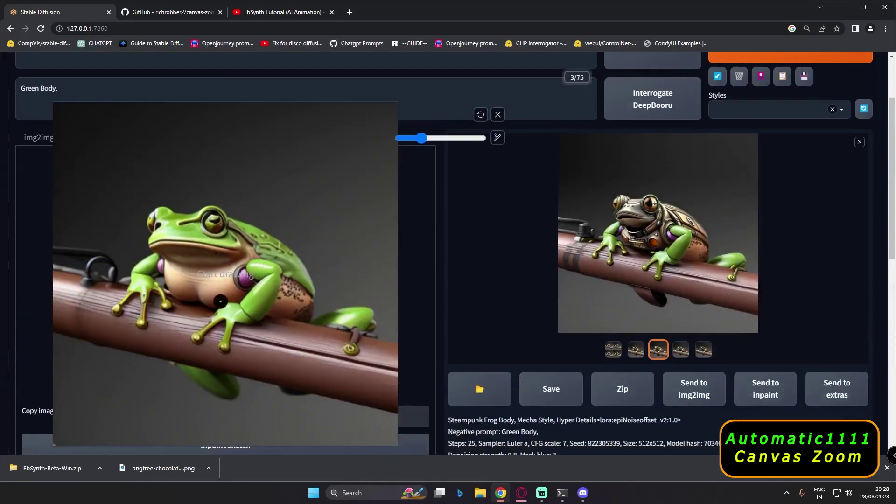
{"action": "key", "text": "r"}
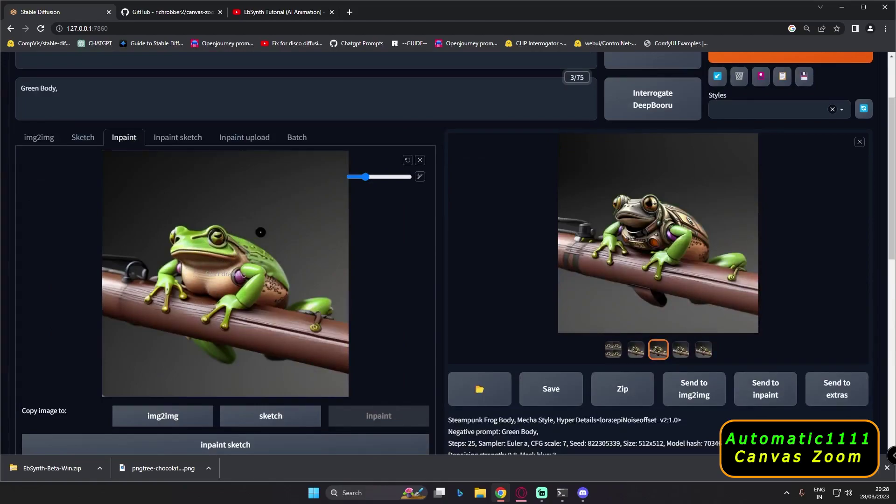
- Move the inpaint canvas across the page and back into its frame, and rescale it slightly
{"action": "key", "text": "f"}
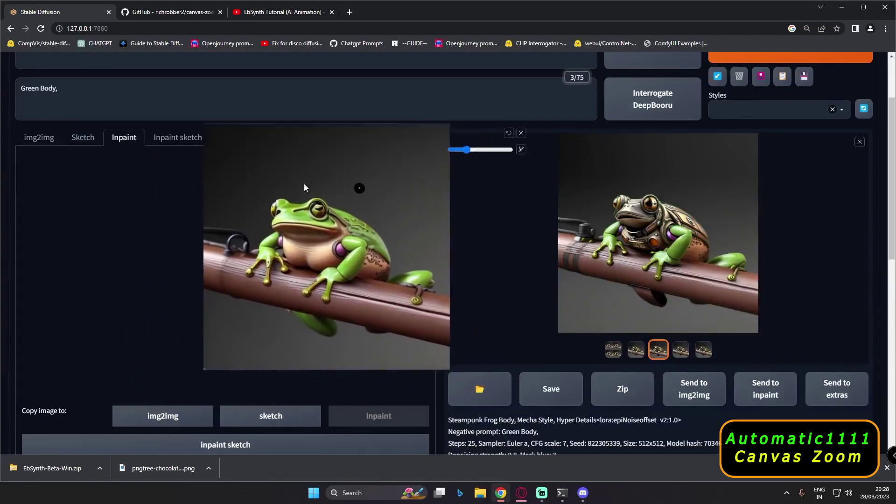
{"action": "mouse_move", "coordinate": [400, 139]}
{"action": "left_mouse_down"}
{"action": "mouse_move", "coordinate": [392, 226]}
{"action": "mouse_move", "coordinate": [284, 161]}
{"action": "mouse_move", "coordinate": [255, 237]}
{"action": "mouse_move", "coordinate": [331, 186]}
{"action": "mouse_move", "coordinate": [225, 232]}
{"action": "mouse_move", "coordinate": [323, 191]}
{"action": "mouse_move", "coordinate": [259, 226]}
{"action": "mouse_move", "coordinate": [251, 211]}
{"action": "left_mouse_up"}
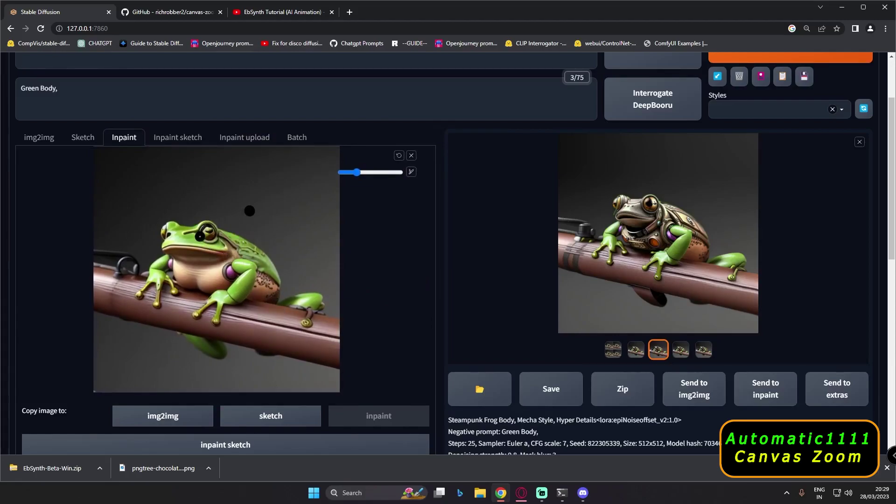
{"action": "scroll", "coordinate": [250, 211], "scroll_direction": "down", "scroll_amount": 1}
{"action": "scroll", "coordinate": [248, 243], "scroll_direction": "up", "scroll_amount": 4}
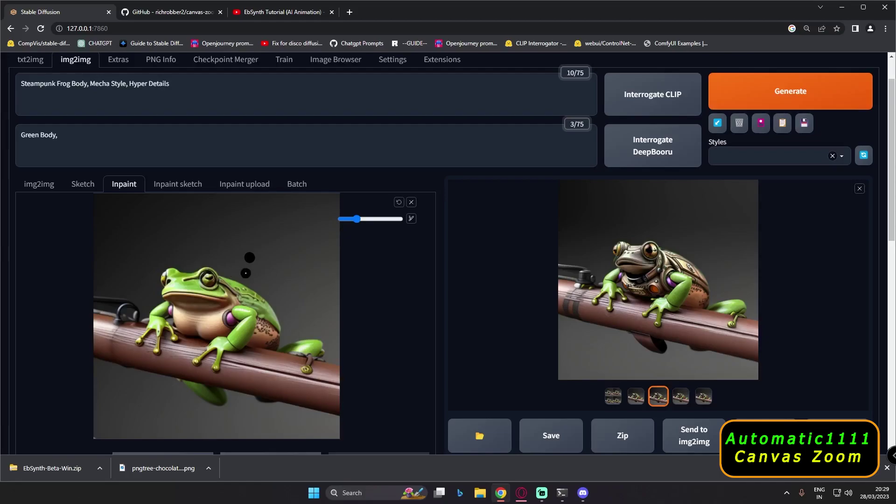
{"action": "scroll", "coordinate": [214, 263], "scroll_direction": "down", "scroll_amount": 2}
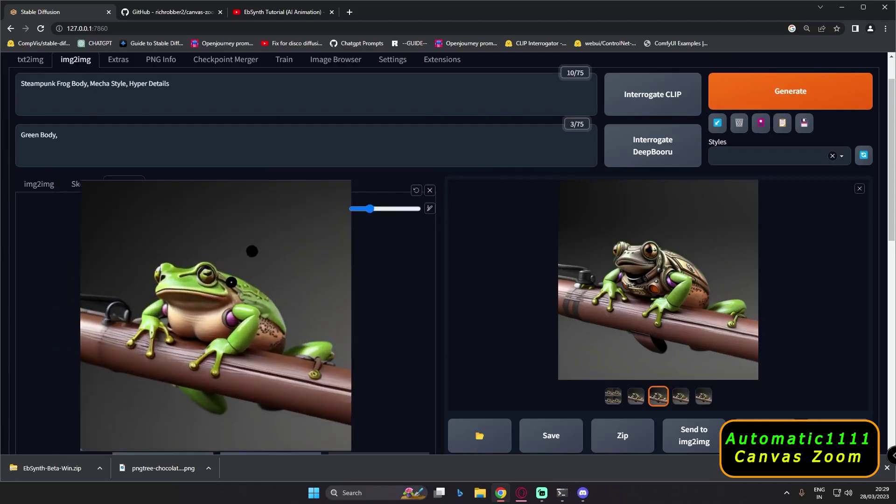
- Recheck the README hotkeys, and open the canvas-zoom repository from the installed extensions list, closing the duplicate page
{"action": "left_click", "coordinate": [165, 12]}
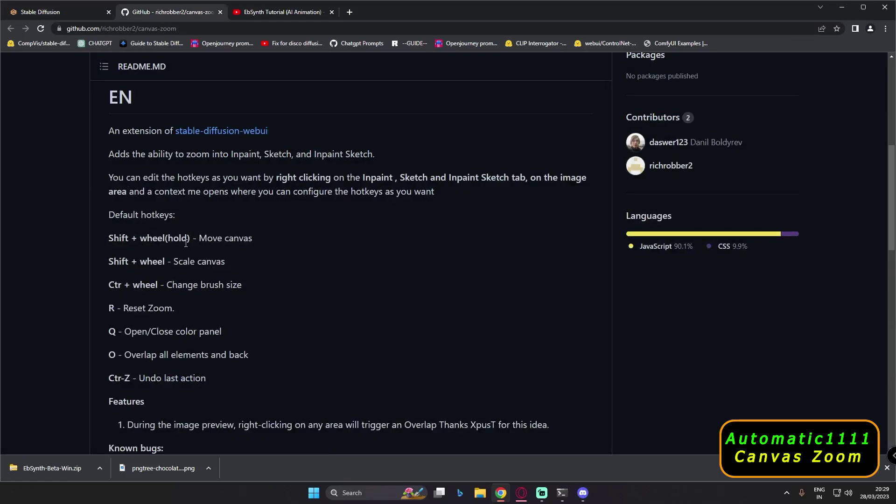
{"action": "left_click", "coordinate": [65, 12]}
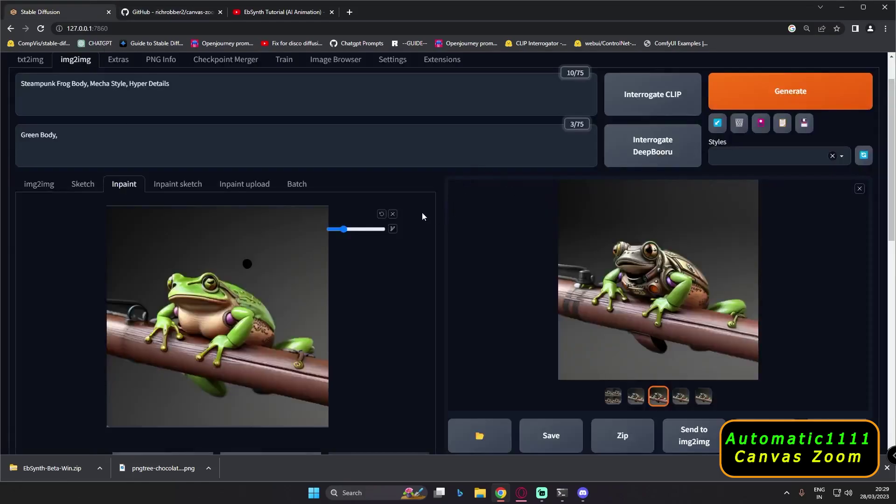
{"action": "scroll", "coordinate": [424, 216], "scroll_direction": "up", "scroll_amount": 1}
{"action": "left_click", "coordinate": [441, 107]}
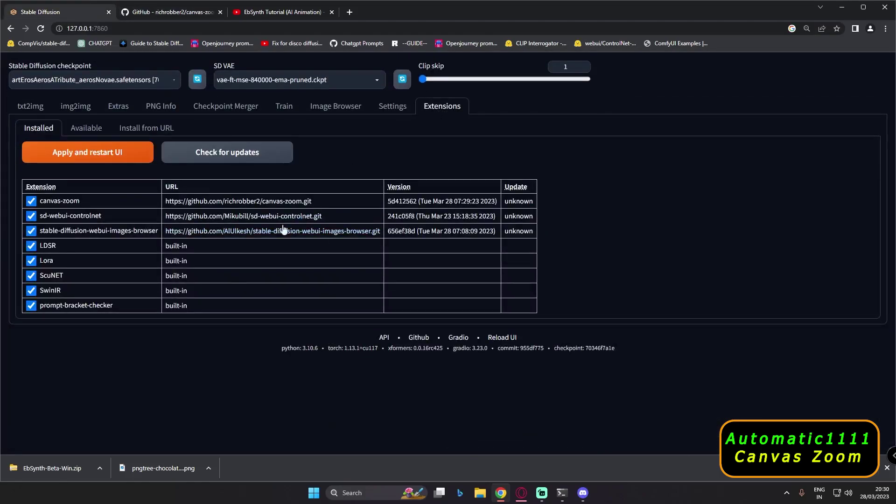
{"action": "left_click", "coordinate": [210, 202]}
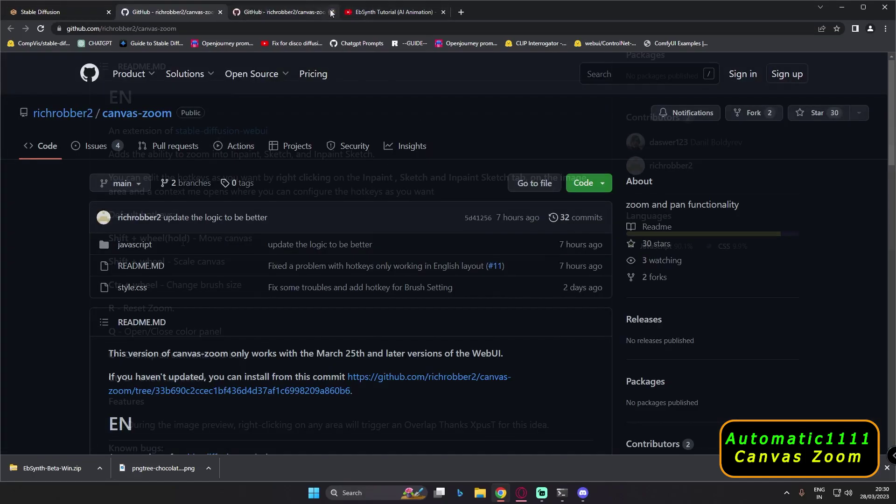
{"action": "left_click", "coordinate": [332, 13]}
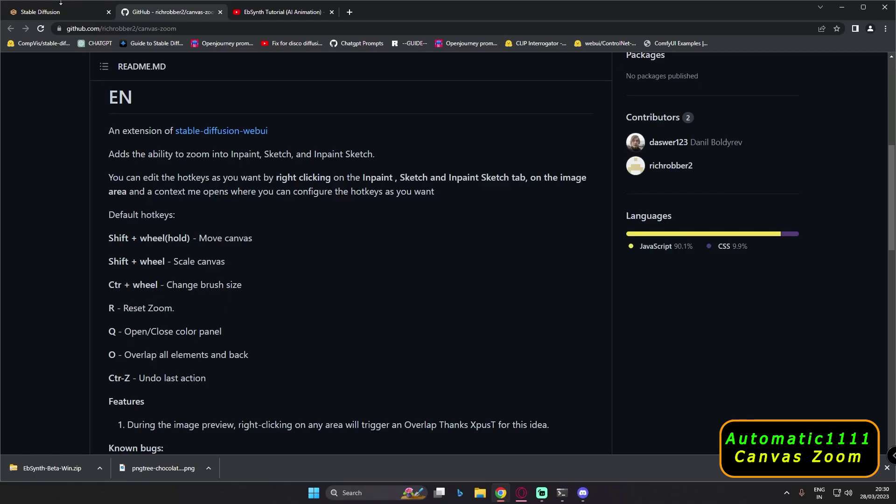
{"action": "left_click", "coordinate": [46, 7]}
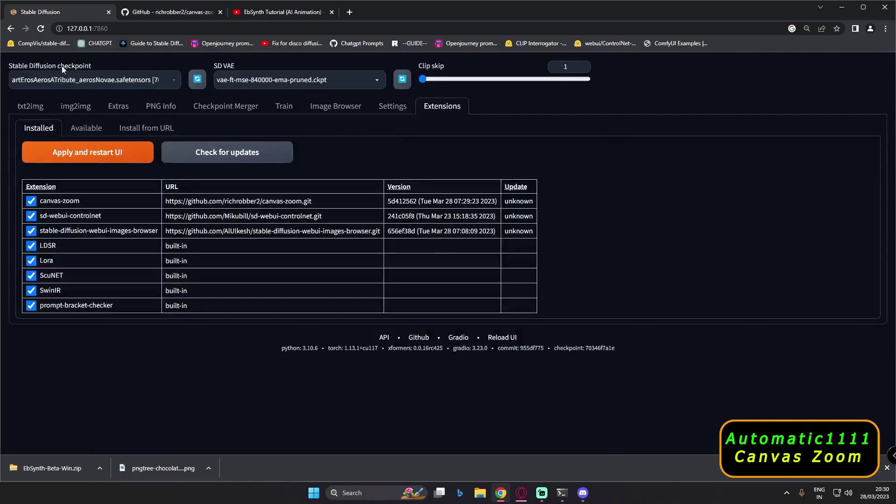
- Return to the img2img inpaint canvas, zoom repeatedly in and out on the frog, and restore the default zoom
{"action": "left_click", "coordinate": [75, 108]}
{"action": "scroll", "coordinate": [209, 318], "scroll_direction": "down", "scroll_amount": 1}
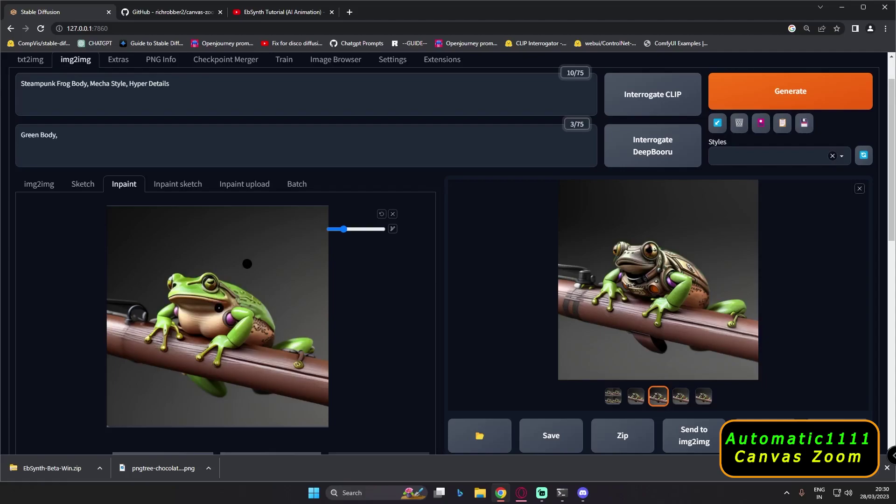
{"action": "scroll", "coordinate": [248, 264], "scroll_direction": "up", "scroll_amount": 3, "text": "shift"}
{"action": "scroll", "coordinate": [264, 220], "scroll_direction": "down", "scroll_amount": 2, "text": "shift"}
{"action": "scroll", "coordinate": [263, 223], "scroll_direction": "up", "scroll_amount": 2, "text": "shift"}
{"action": "scroll", "coordinate": [262, 224], "scroll_direction": "down", "scroll_amount": 2, "text": "shift"}
{"action": "scroll", "coordinate": [262, 226], "scroll_direction": "up", "scroll_amount": 1, "text": "shift"}
{"action": "scroll", "coordinate": [262, 223], "scroll_direction": "up", "scroll_amount": 1, "text": "shift"}
{"action": "scroll", "coordinate": [266, 213], "scroll_direction": "down", "scroll_amount": 2, "text": "shift"}
{"action": "scroll", "coordinate": [267, 210], "scroll_direction": "up", "scroll_amount": 3, "text": "shift"}
{"action": "scroll", "coordinate": [271, 200], "scroll_direction": "down", "scroll_amount": 3, "text": "shift"}
{"action": "scroll", "coordinate": [266, 220], "scroll_direction": "up", "scroll_amount": 1, "text": "shift"}
{"action": "scroll", "coordinate": [258, 232], "scroll_direction": "down", "scroll_amount": 1, "text": "shift"}
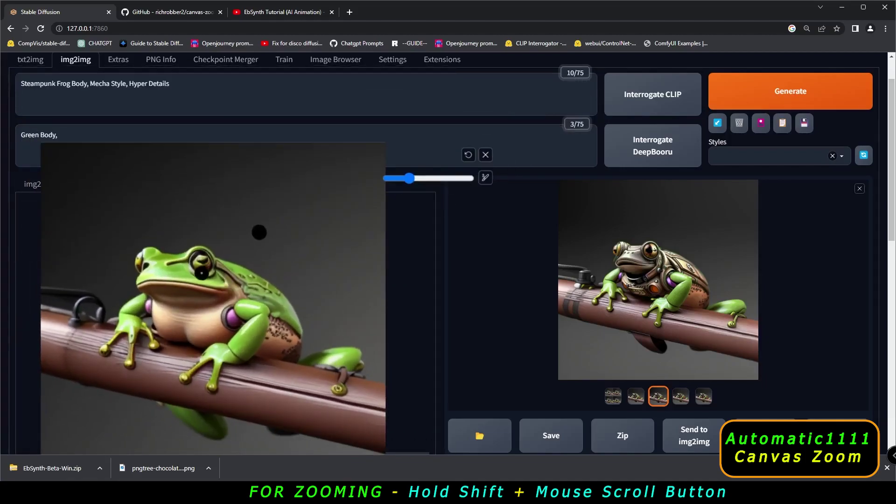
{"action": "scroll", "coordinate": [261, 224], "scroll_direction": "up", "scroll_amount": 2, "text": "shift"}
{"action": "scroll", "coordinate": [278, 188], "scroll_direction": "down", "scroll_amount": 2, "text": "shift"}
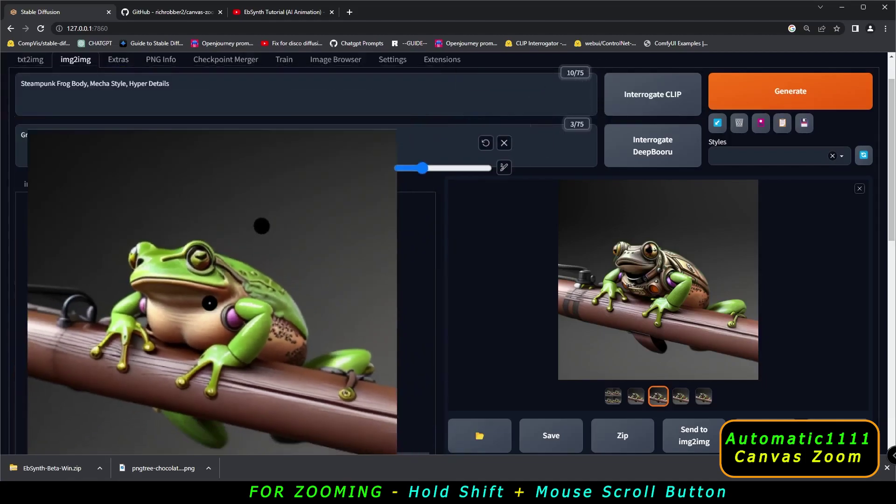
{"action": "scroll", "coordinate": [273, 194], "scroll_direction": "up", "scroll_amount": 1, "text": "shift"}
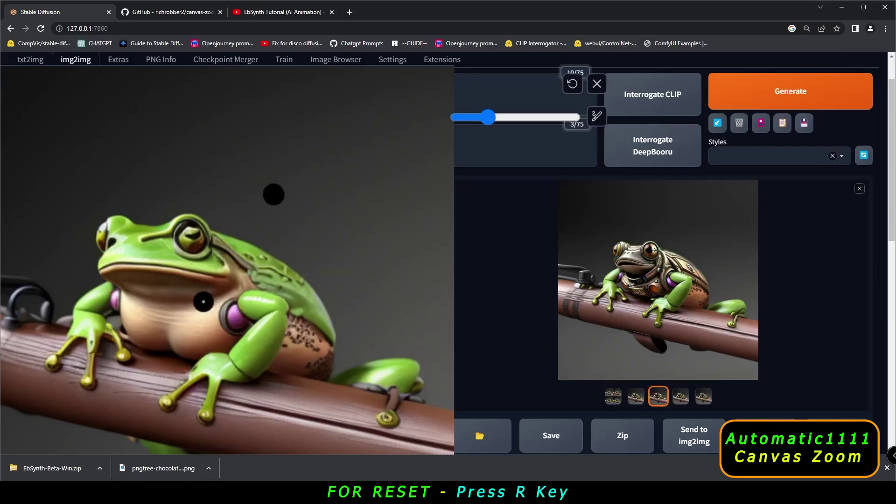
{"action": "key", "text": "r"}
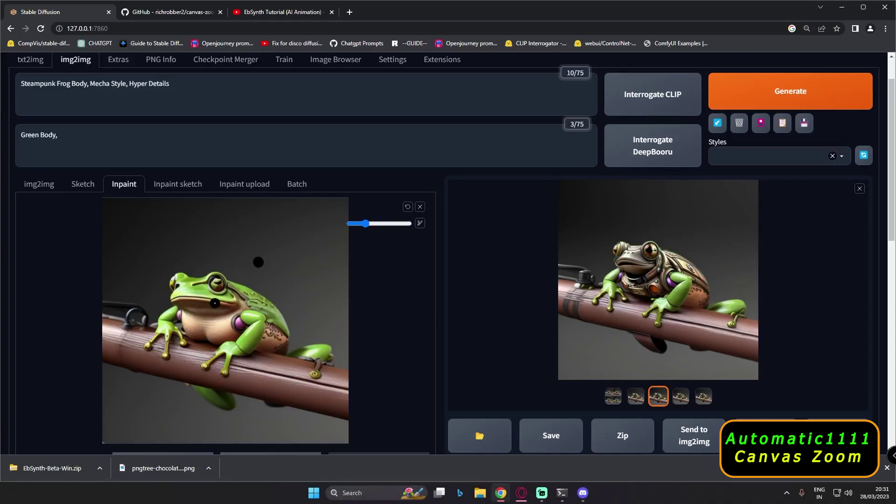
- Enlarge and reposition the inpaint canvas, and undo the two mask dots above the frog
{"action": "scroll", "coordinate": [215, 299], "scroll_direction": "up", "scroll_amount": 1}
{"action": "scroll", "coordinate": [215, 298], "scroll_direction": "up", "scroll_amount": 4}
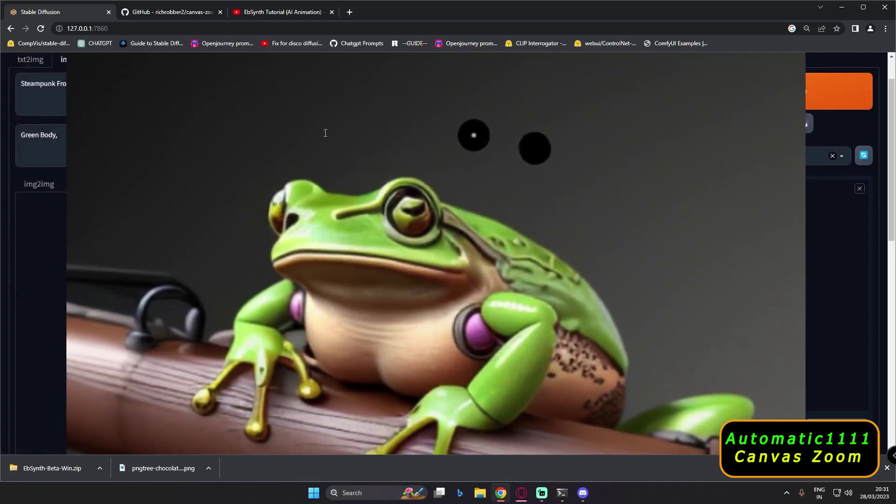
{"action": "key", "text": "s"}
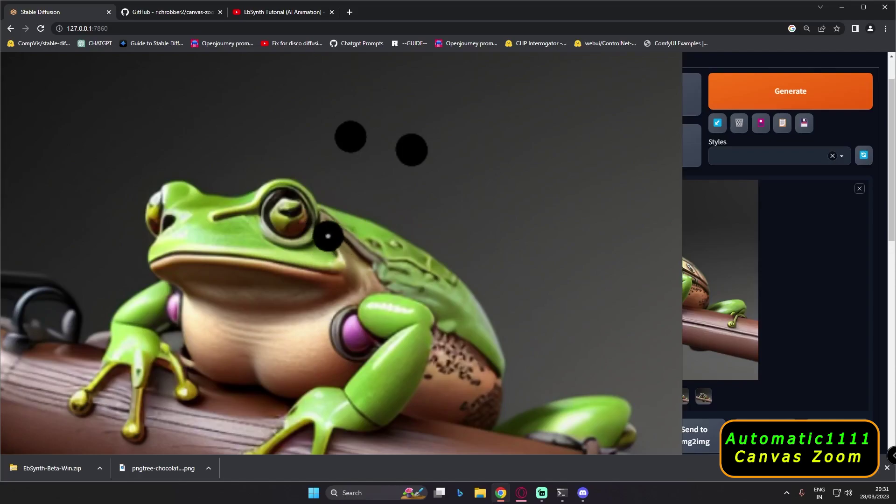
{"action": "key", "text": "ctrl+z"}
{"action": "key", "text": "ctrl+z"}
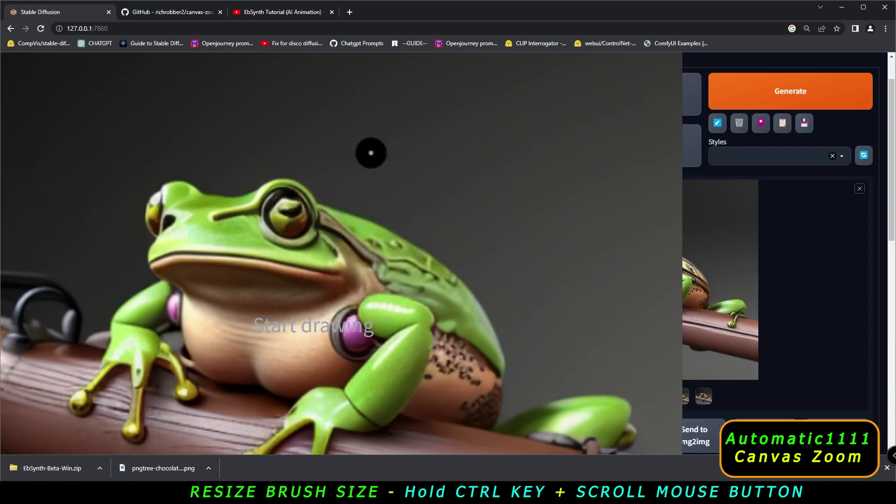
- Resize the inpaint brush to a medium size and paint a mask stroke across the frog's mouth
{"action": "scroll", "coordinate": [287, 317], "scroll_direction": "up", "scroll_amount": 5, "text": "ctrl"}
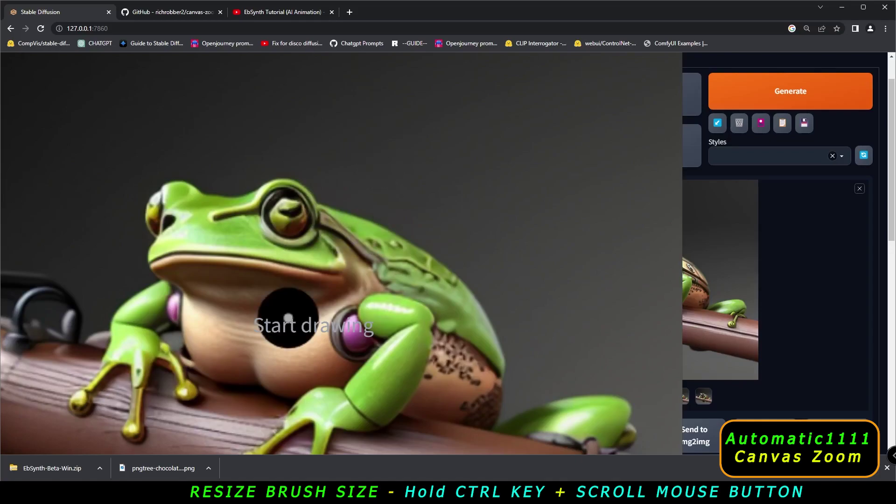
{"action": "scroll", "coordinate": [313, 326], "scroll_direction": "down", "scroll_amount": 3, "text": "ctrl"}
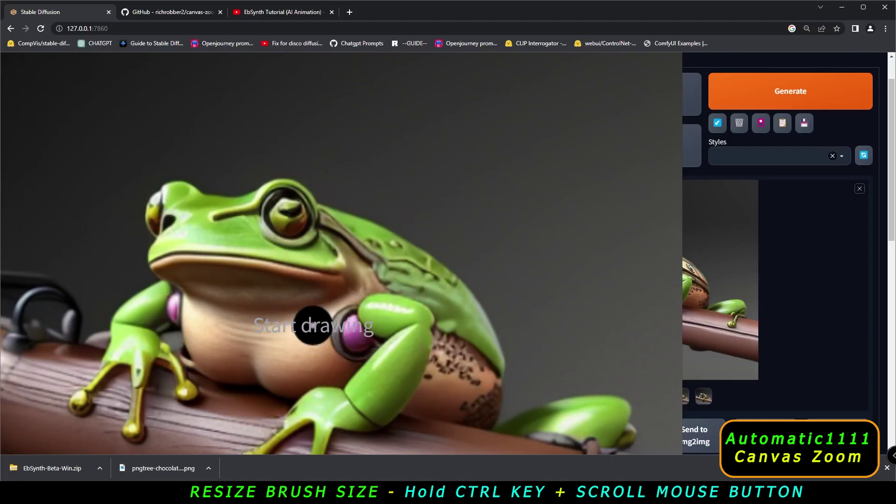
{"action": "scroll", "coordinate": [313, 325], "scroll_direction": "up", "scroll_amount": 3, "text": "ctrl"}
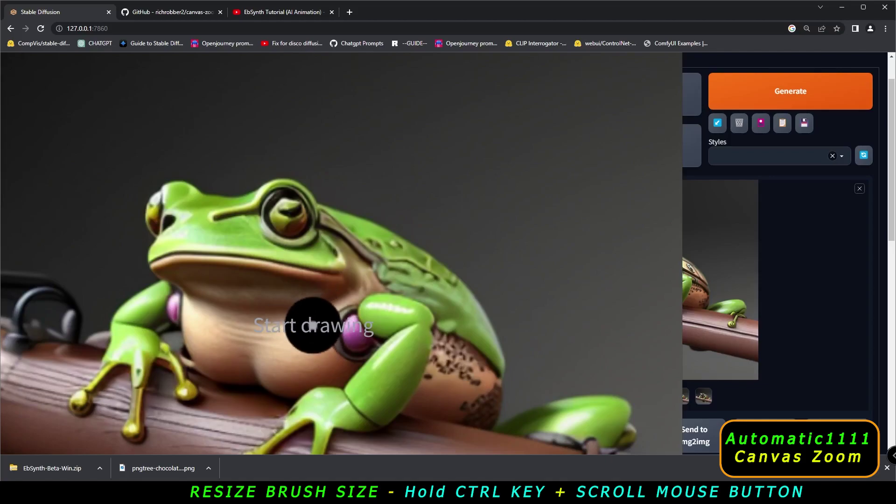
{"action": "scroll", "coordinate": [313, 325], "scroll_direction": "down", "scroll_amount": 3, "text": "ctrl"}
{"action": "scroll", "coordinate": [313, 326], "scroll_direction": "up", "scroll_amount": 3, "text": "ctrl"}
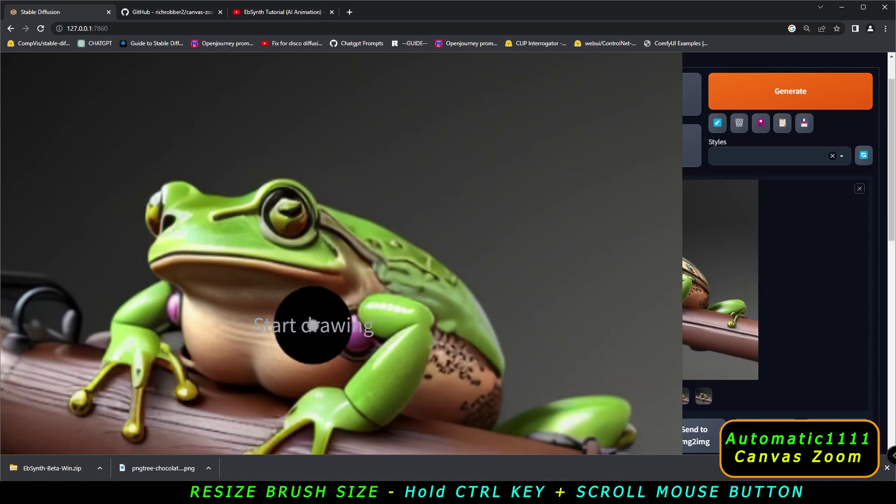
{"action": "scroll", "coordinate": [313, 325], "scroll_direction": "down", "scroll_amount": 1, "text": "ctrl"}
{"action": "scroll", "coordinate": [313, 326], "scroll_direction": "up", "scroll_amount": 2, "text": "ctrl"}
{"action": "scroll", "coordinate": [313, 325], "scroll_direction": "down", "scroll_amount": 4, "text": "ctrl"}
{"action": "scroll", "coordinate": [310, 322], "scroll_direction": "down", "scroll_amount": 2, "text": "ctrl"}
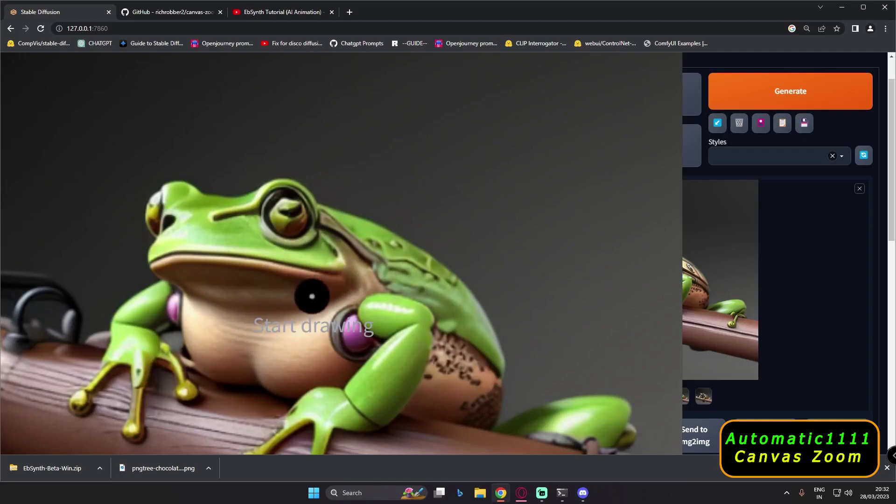
{"action": "mouse_move", "coordinate": [335, 291]}
{"action": "left_mouse_down"}
{"action": "mouse_move", "coordinate": [184, 269]}
{"action": "mouse_move", "coordinate": [188, 263]}
{"action": "mouse_move", "coordinate": [158, 278]}
{"action": "mouse_move", "coordinate": [176, 269]}
{"action": "left_mouse_up"}
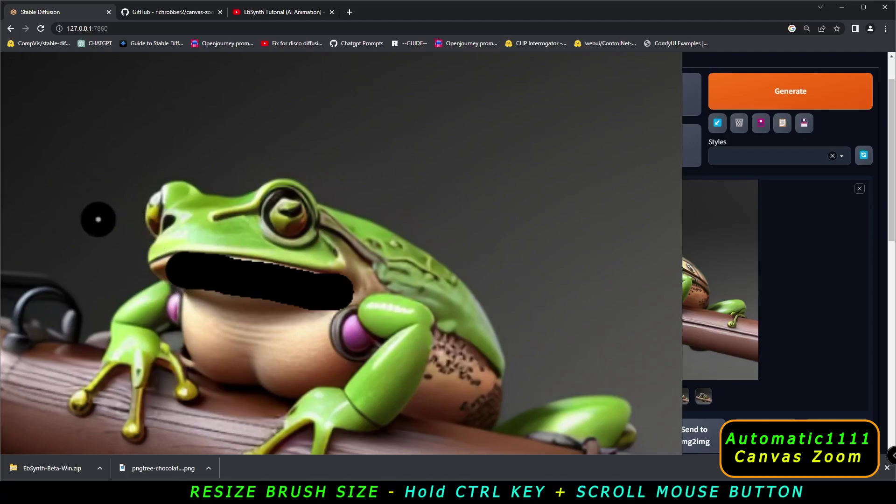
- Extend the inpaint mask over the frog's mouth edge, throat and belly, and restore the default canvas zoom
{"action": "scroll", "coordinate": [312, 326], "scroll_direction": "down", "scroll_amount": 5}
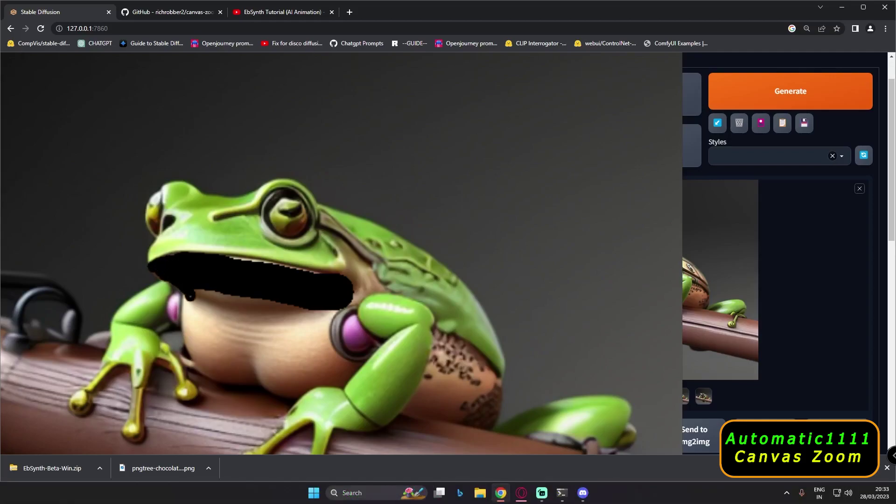
{"action": "mouse_move", "coordinate": [189, 305]}
{"action": "left_mouse_down"}
{"action": "mouse_move", "coordinate": [261, 388]}
{"action": "mouse_move", "coordinate": [350, 308]}
{"action": "left_mouse_up"}
{"action": "mouse_move", "coordinate": [213, 326]}
{"action": "left_mouse_down"}
{"action": "mouse_move", "coordinate": [212, 305]}
{"action": "mouse_move", "coordinate": [214, 341]}
{"action": "mouse_move", "coordinate": [227, 360]}
{"action": "mouse_move", "coordinate": [320, 361]}
{"action": "mouse_move", "coordinate": [304, 316]}
{"action": "mouse_move", "coordinate": [303, 338]}
{"action": "mouse_move", "coordinate": [243, 281]}
{"action": "left_mouse_up"}
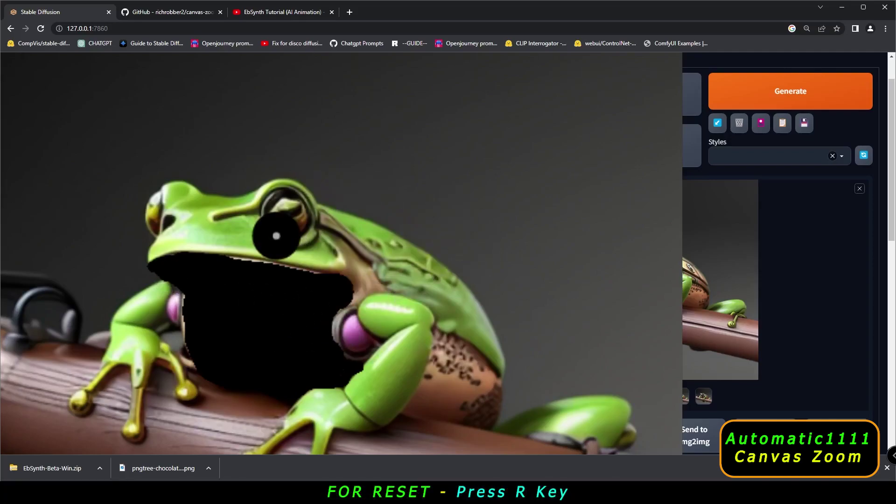
{"action": "key", "text": "r"}
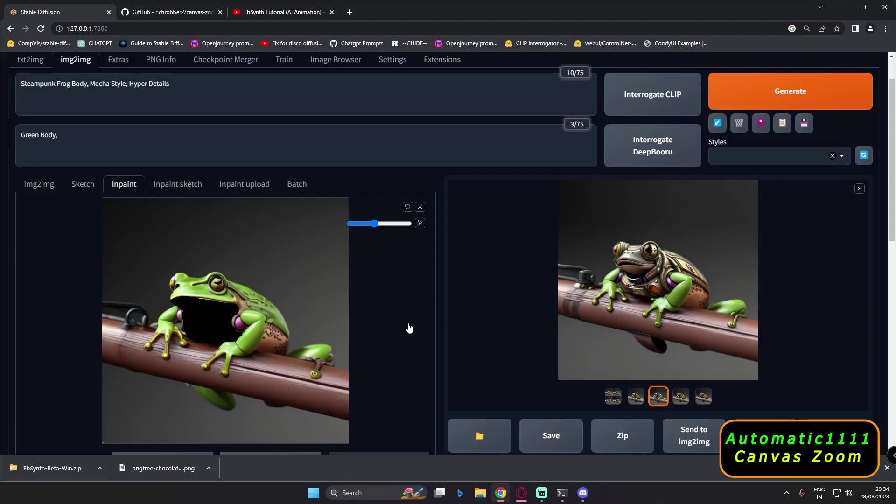
- Review the inpaint settings down to the denoising strength, and generate new variations of the masked belly
{"action": "scroll", "coordinate": [408, 328], "scroll_direction": "down", "scroll_amount": 5}
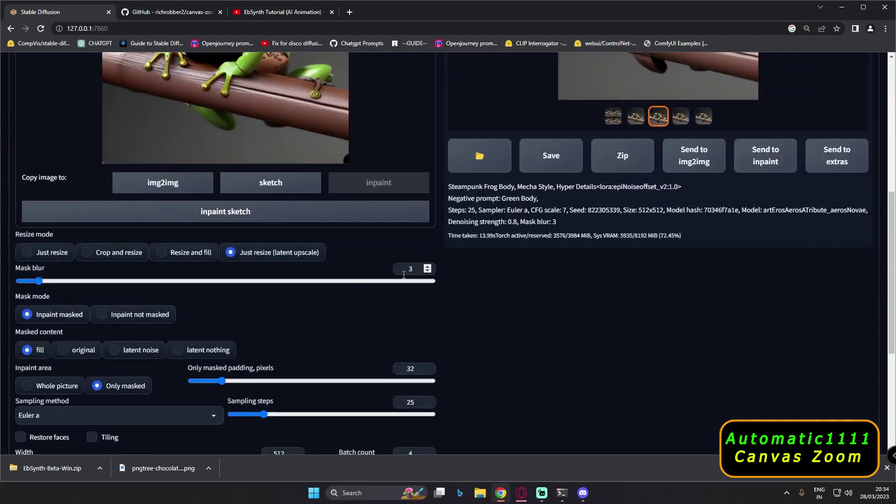
{"action": "scroll", "coordinate": [37, 308], "scroll_direction": "down", "scroll_amount": 1}
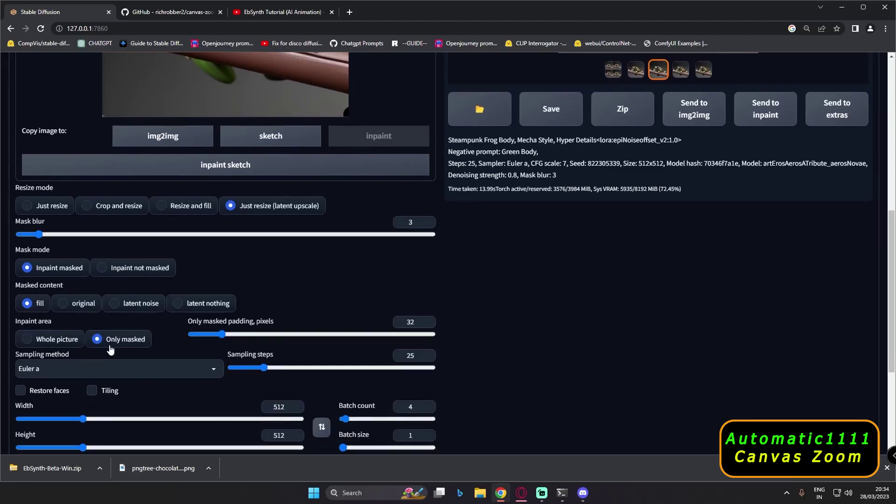
{"action": "scroll", "coordinate": [250, 373], "scroll_direction": "down", "scroll_amount": 3}
{"action": "scroll", "coordinate": [397, 387], "scroll_direction": "up", "scroll_amount": 1}
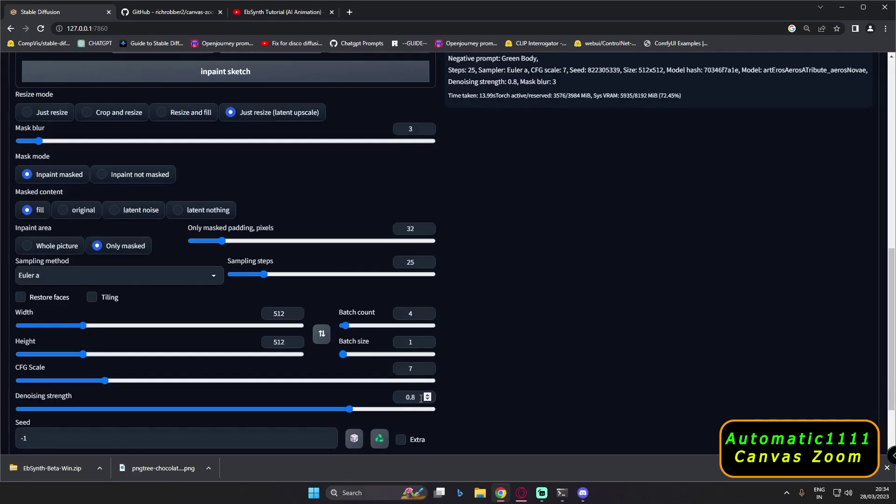
{"action": "scroll", "coordinate": [499, 399], "scroll_direction": "up", "scroll_amount": 10}
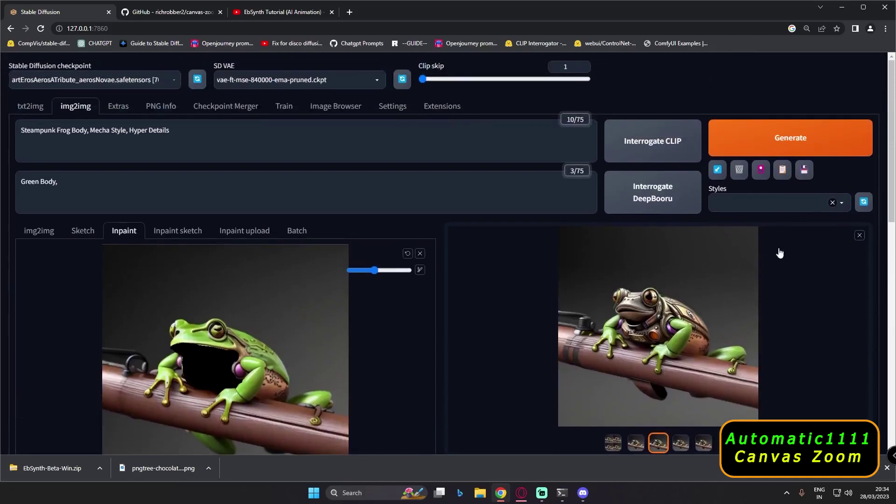
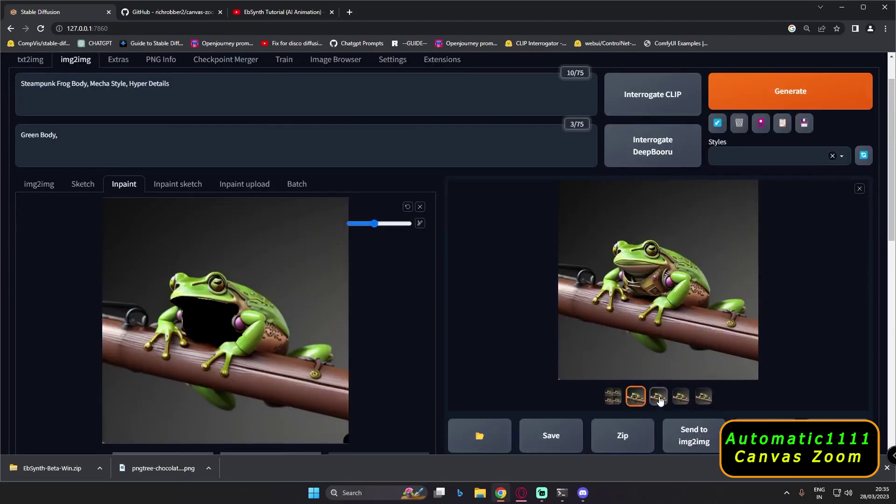
- Compare the four generated belly variations and send the second one to the inpaint canvas
{"action": "left_click", "coordinate": [681, 396]}
{"action": "left_click", "coordinate": [703, 396]}
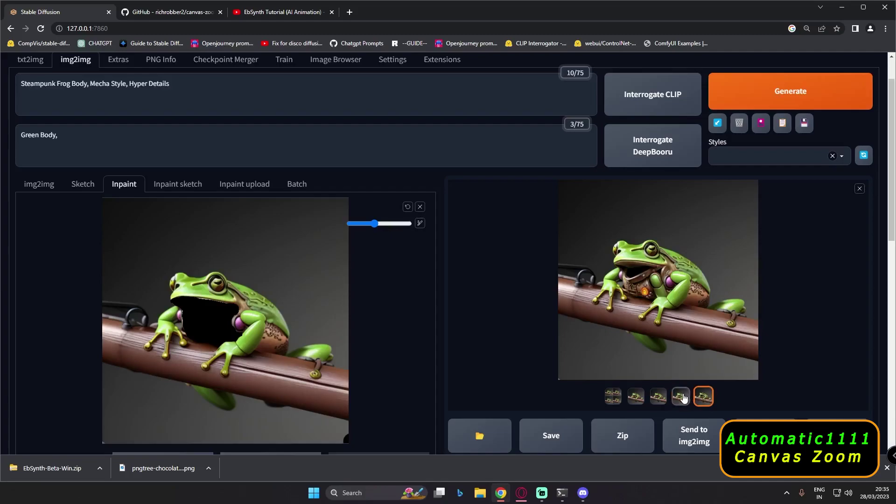
{"action": "left_click", "coordinate": [682, 396]}
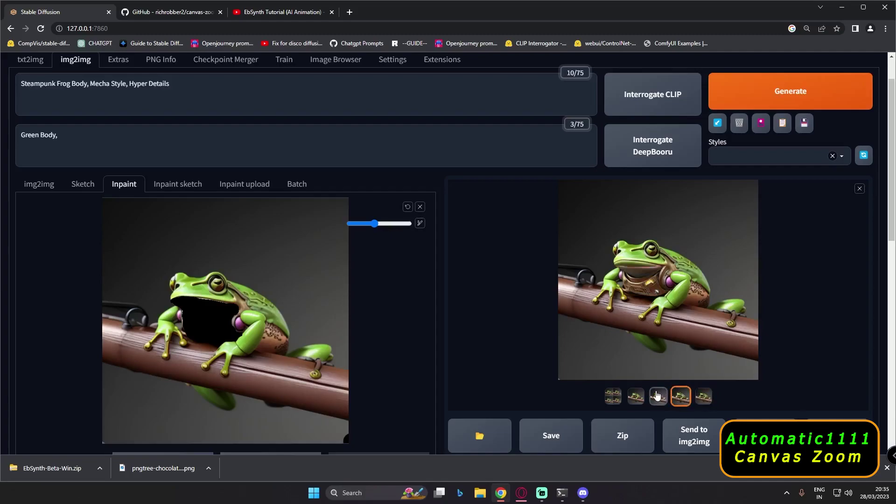
{"action": "left_click", "coordinate": [658, 396]}
{"action": "left_click", "coordinate": [637, 397]}
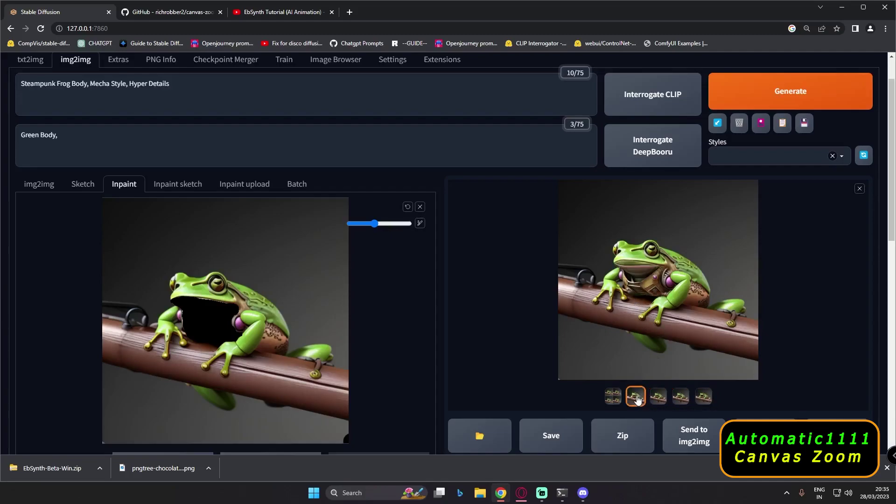
{"action": "left_click", "coordinate": [653, 397]}
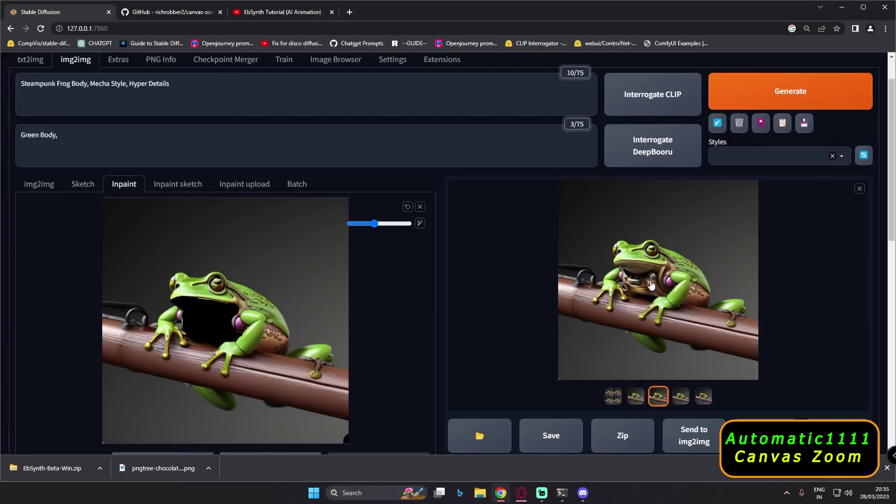
{"action": "scroll", "coordinate": [658, 397], "scroll_direction": "down", "scroll_amount": 2}
{"action": "left_click", "coordinate": [760, 347]}
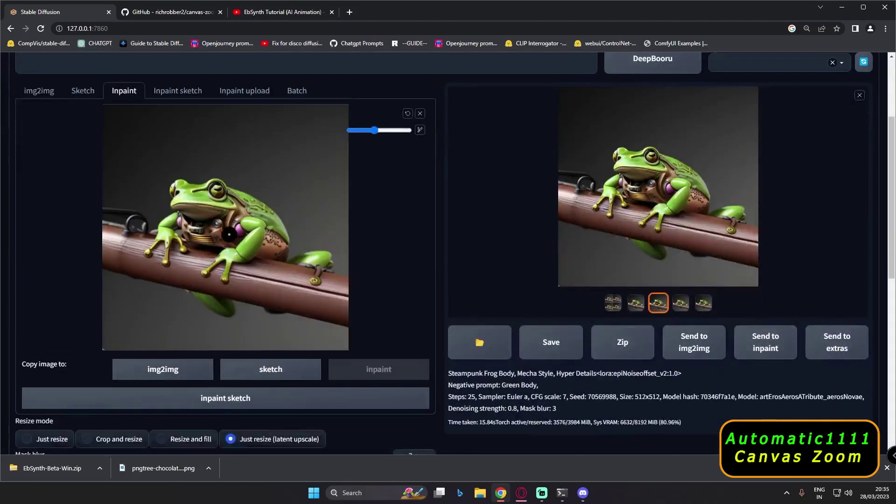
- Mask the frog's entire green back with a smaller brush on the enlarged canvas, and generate new variations
{"action": "scroll", "coordinate": [257, 228], "scroll_direction": "up", "scroll_amount": 1}
{"action": "scroll", "coordinate": [257, 227], "scroll_direction": "up", "scroll_amount": 2}
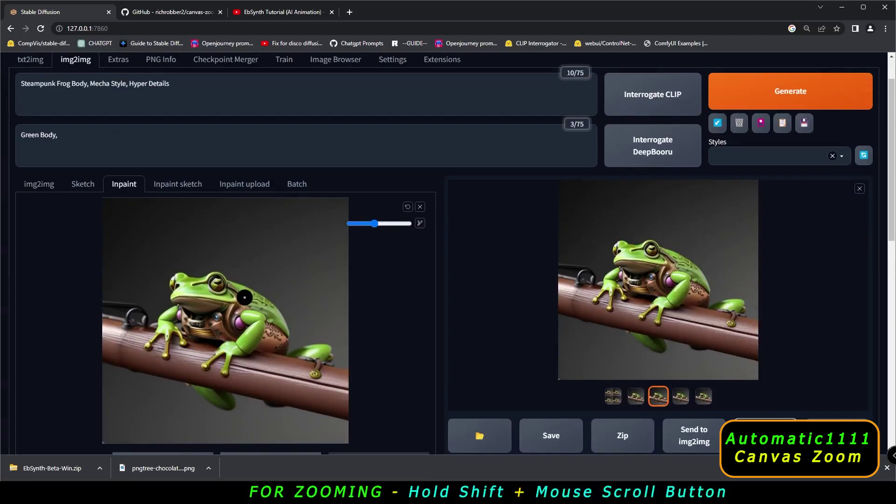
{"action": "scroll", "coordinate": [244, 297], "scroll_direction": "up", "scroll_amount": 6}
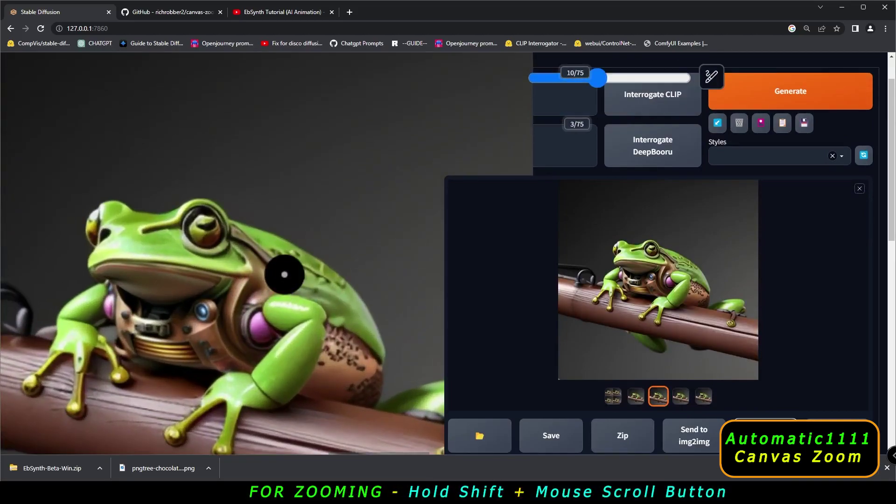
{"action": "scroll", "coordinate": [261, 252], "scroll_direction": "down", "scroll_amount": 3, "text": "ctrl"}
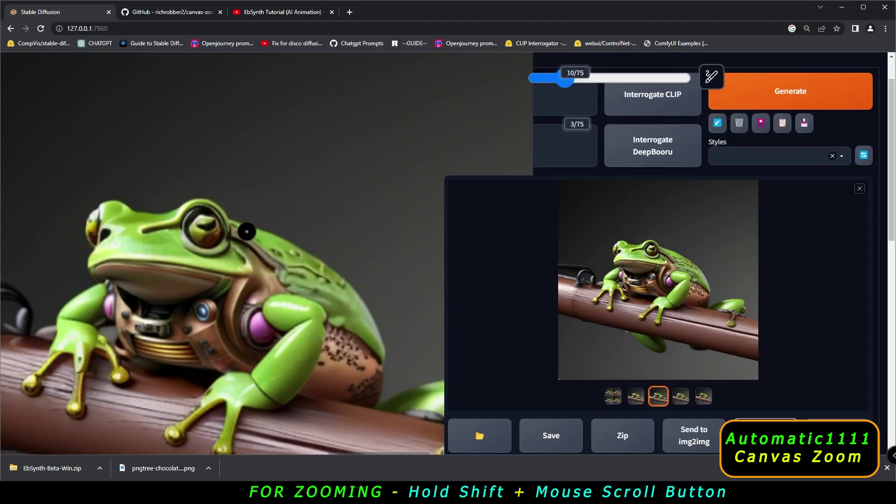
{"action": "mouse_move", "coordinate": [237, 229]}
{"action": "left_mouse_down"}
{"action": "mouse_move", "coordinate": [306, 261]}
{"action": "mouse_move", "coordinate": [378, 349]}
{"action": "mouse_move", "coordinate": [325, 295]}
{"action": "mouse_move", "coordinate": [288, 279]}
{"action": "mouse_move", "coordinate": [267, 256]}
{"action": "mouse_move", "coordinate": [322, 288]}
{"action": "left_mouse_up"}
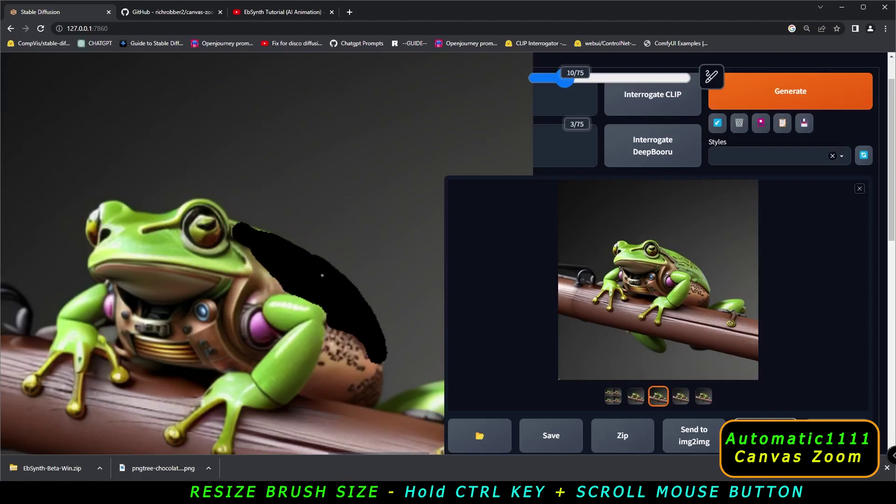
{"action": "scroll", "coordinate": [244, 232], "scroll_direction": "down", "scroll_amount": 3}
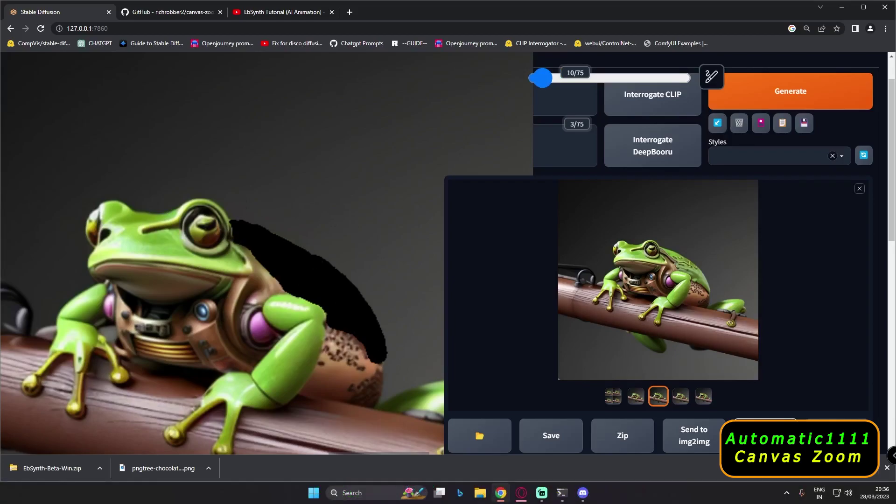
{"action": "key", "text": "r"}
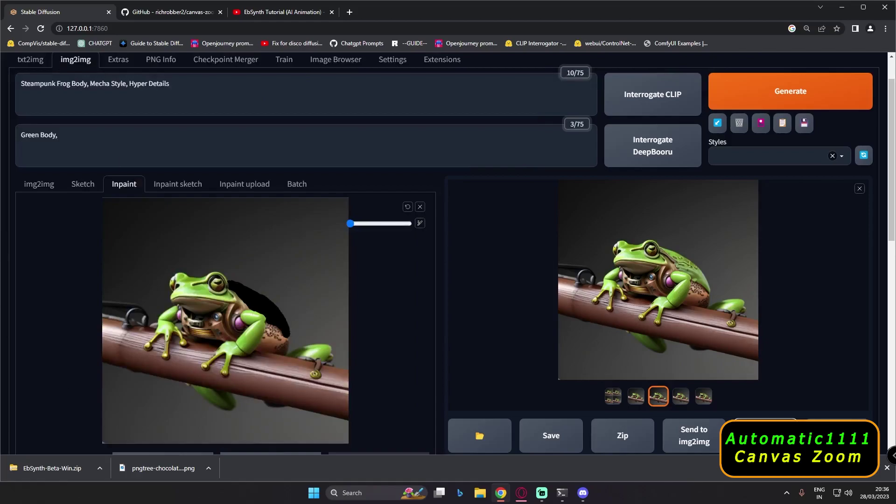
{"action": "scroll", "coordinate": [225, 321], "scroll_direction": "up", "scroll_amount": 2}
{"action": "key", "text": "ctrl+Return"}
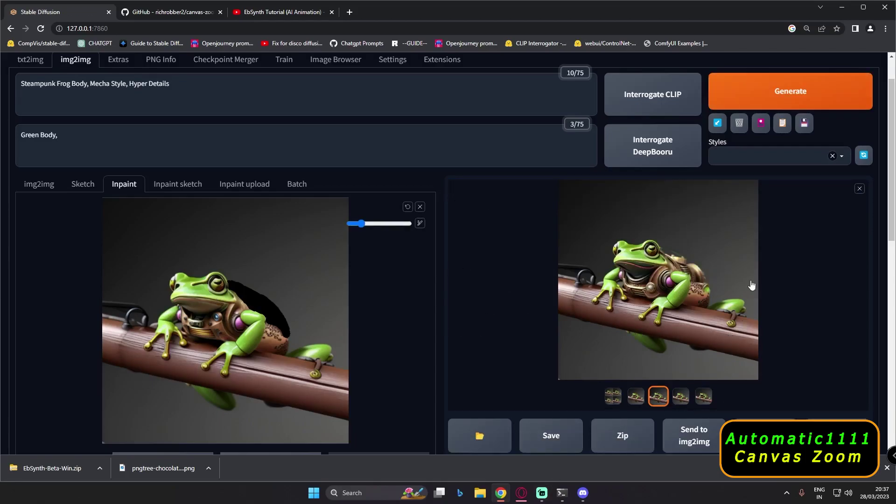
- Compare the four generated back variations and send the fourth one to the inpaint canvas
{"action": "left_click", "coordinate": [636, 398]}
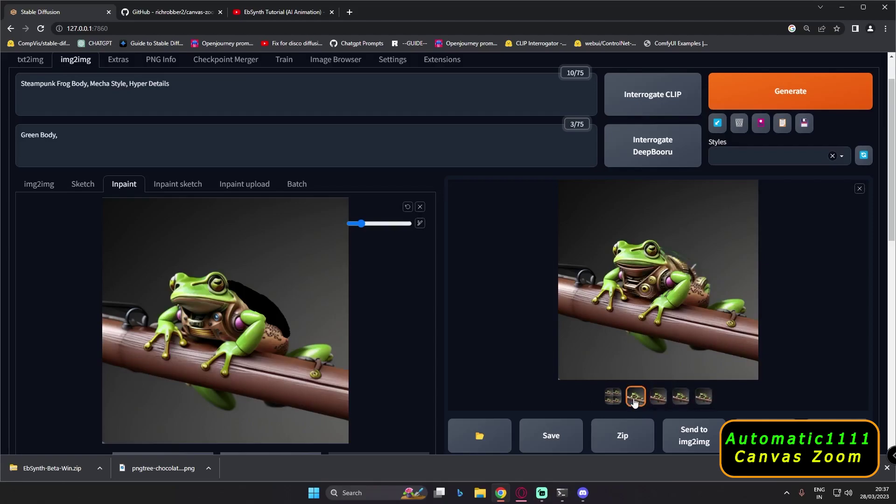
{"action": "left_click", "coordinate": [655, 400]}
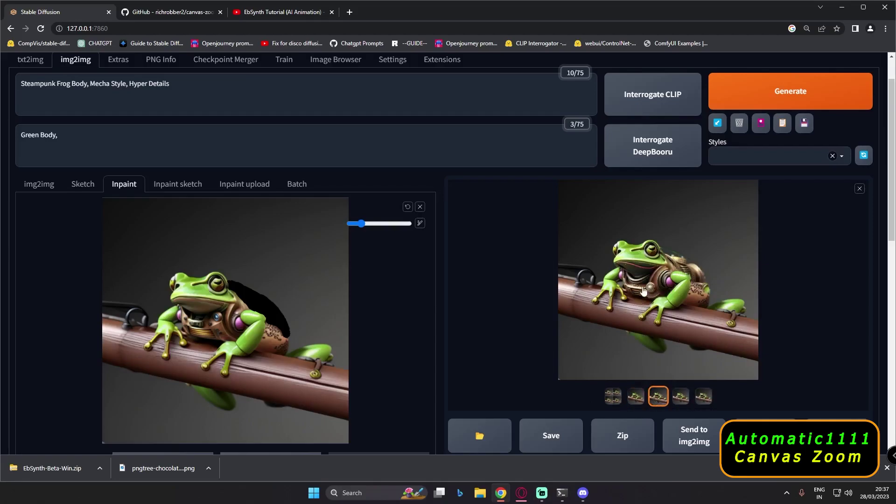
{"action": "left_click", "coordinate": [635, 397]}
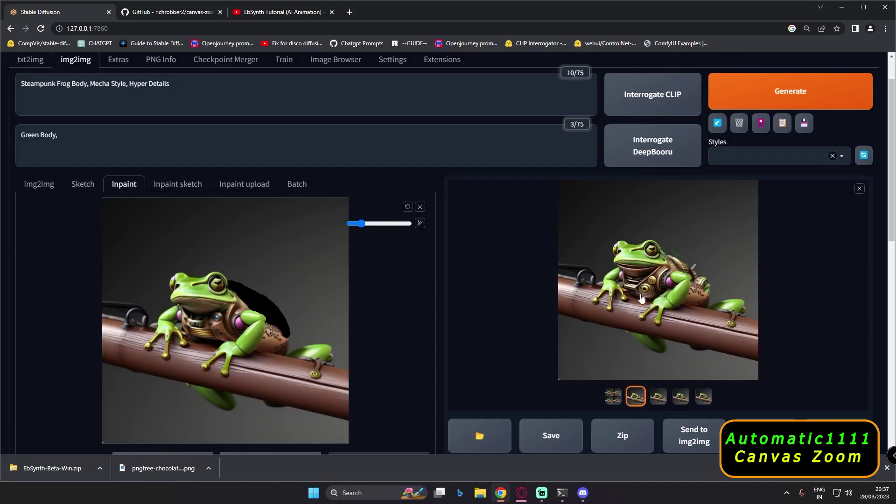
{"action": "left_click", "coordinate": [658, 396]}
{"action": "left_click", "coordinate": [677, 401]}
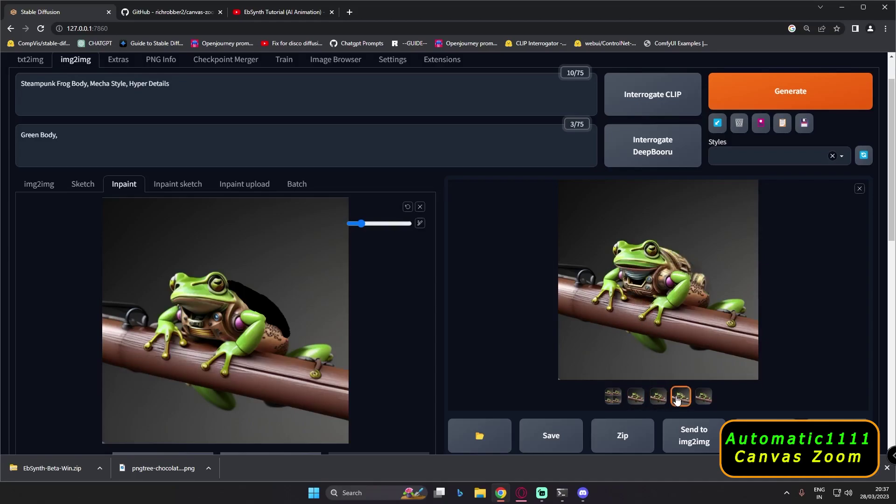
{"action": "left_click", "coordinate": [701, 401]}
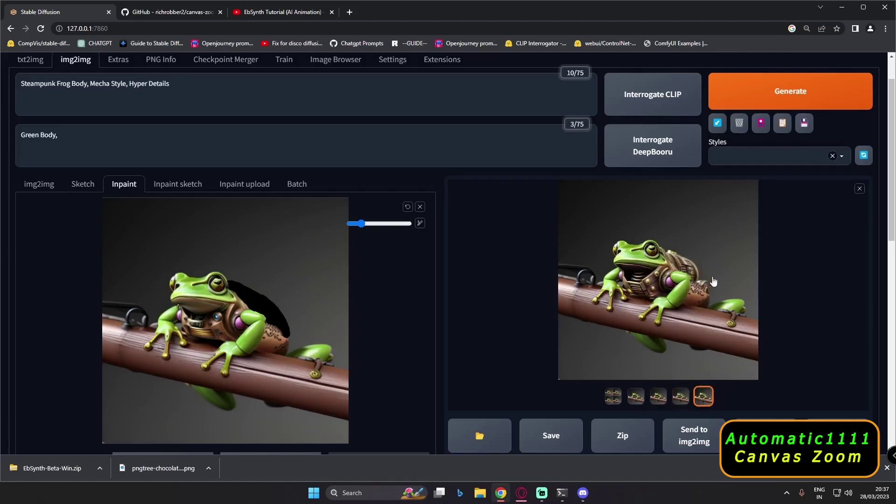
{"action": "scroll", "coordinate": [649, 313], "scroll_direction": "down", "scroll_amount": 1}
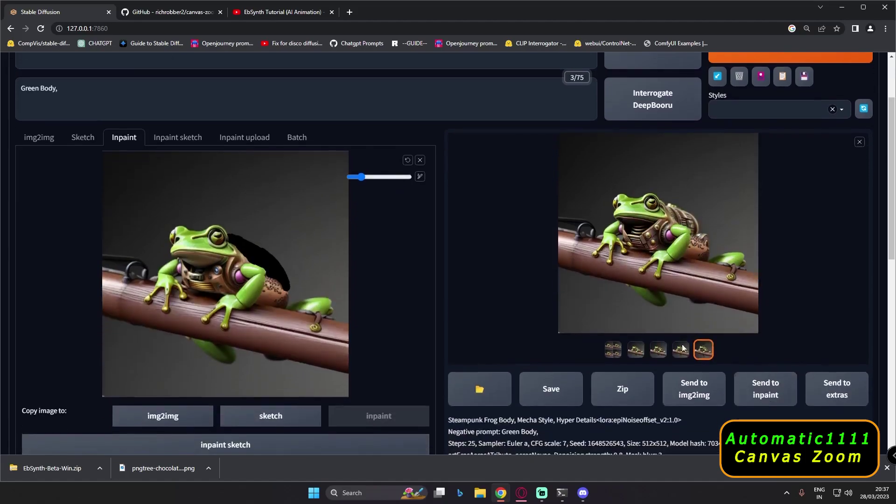
{"action": "left_click", "coordinate": [762, 394]}
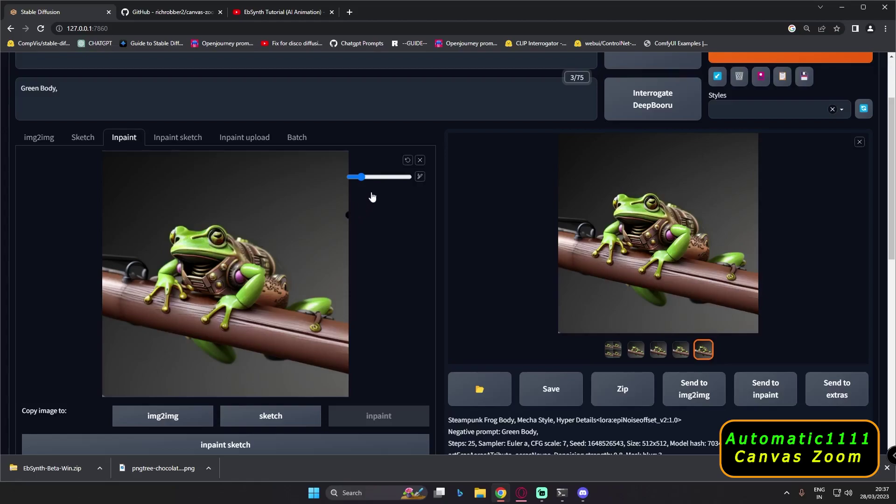
- Enlarge and reposition the canvas on the frog's head, undoing the stray mask marks at the canvas edge and above its back
{"action": "left_click", "coordinate": [408, 161]}
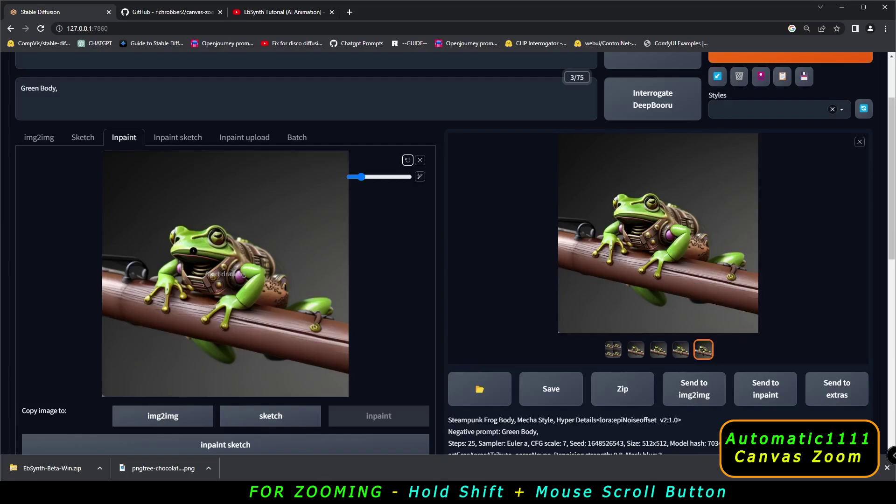
{"action": "scroll", "coordinate": [190, 247], "scroll_direction": "up", "scroll_amount": 10}
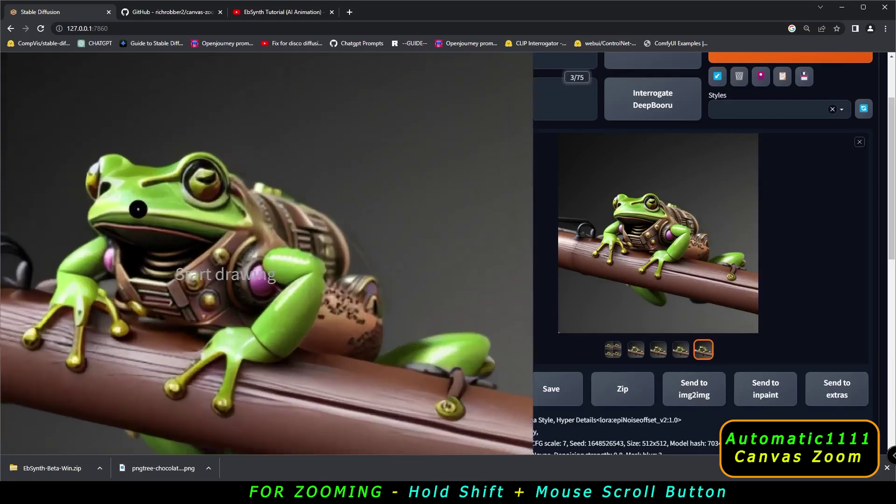
{"action": "scroll", "coordinate": [128, 202], "scroll_direction": "up", "scroll_amount": 3}
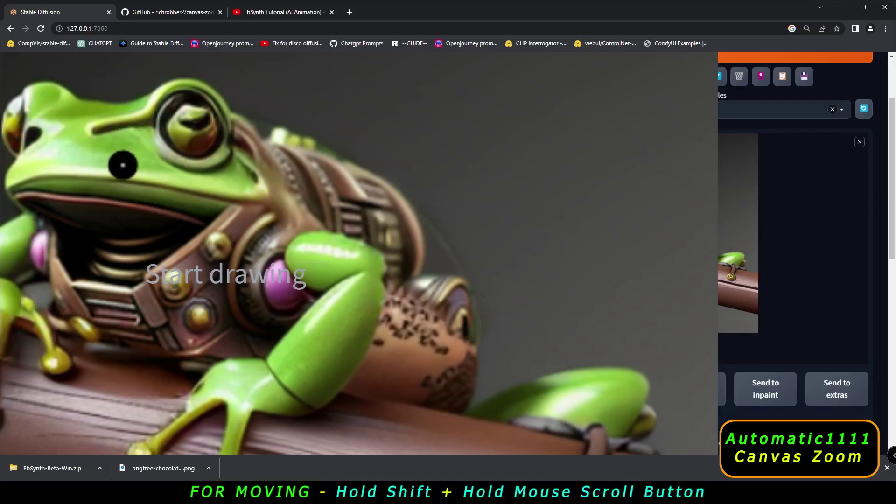
{"action": "mouse_move", "coordinate": [356, 100]}
{"action": "left_mouse_down"}
{"action": "mouse_move", "coordinate": [448, 124]}
{"action": "mouse_move", "coordinate": [378, 112]}
{"action": "left_mouse_up"}
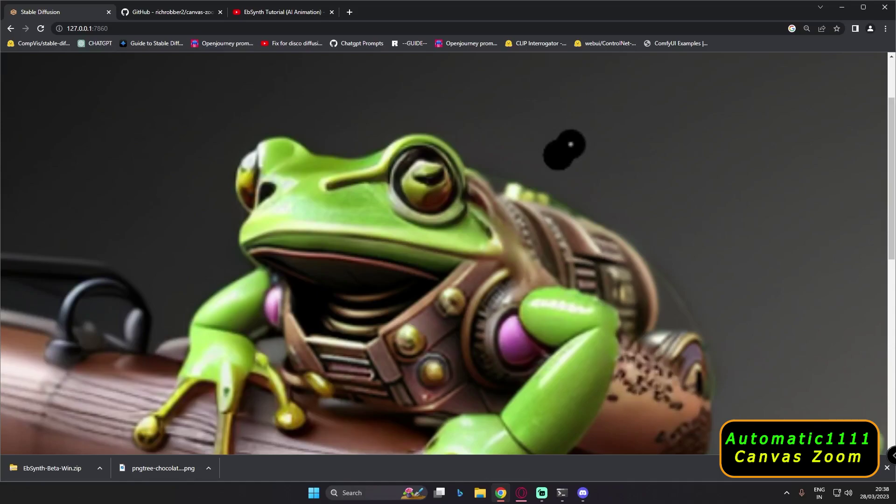
{"action": "key", "text": "ctrl+z"}
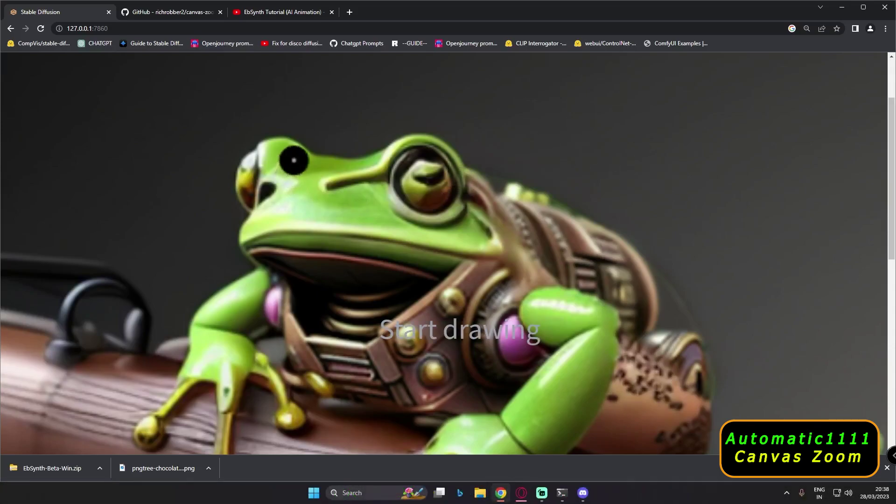
- Mask the frog's green upper face above the mouth with a smaller brush, leaving the eyes unmasked
{"action": "mouse_move", "coordinate": [262, 143]}
{"action": "left_mouse_down"}
{"action": "mouse_move", "coordinate": [252, 218]}
{"action": "mouse_move", "coordinate": [263, 227]}
{"action": "mouse_move", "coordinate": [456, 248]}
{"action": "mouse_move", "coordinate": [465, 211]}
{"action": "mouse_move", "coordinate": [402, 218]}
{"action": "mouse_move", "coordinate": [380, 158]}
{"action": "mouse_move", "coordinate": [343, 162]}
{"action": "mouse_move", "coordinate": [260, 141]}
{"action": "mouse_move", "coordinate": [394, 144]}
{"action": "mouse_move", "coordinate": [285, 159]}
{"action": "left_mouse_up"}
{"action": "scroll", "coordinate": [285, 159], "scroll_direction": "up", "scroll_amount": 2}
{"action": "mouse_move", "coordinate": [252, 304]}
{"action": "left_mouse_down"}
{"action": "mouse_move", "coordinate": [362, 280]}
{"action": "mouse_move", "coordinate": [327, 264]}
{"action": "mouse_move", "coordinate": [476, 332]}
{"action": "mouse_move", "coordinate": [308, 327]}
{"action": "left_mouse_up"}
{"action": "left_click_drag", "start_coordinate": [308, 327], "coordinate": [242, 329]}
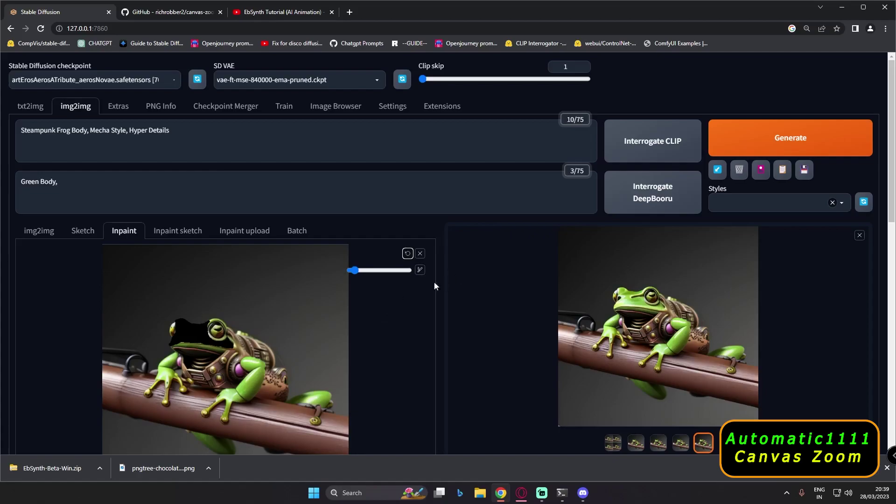
- Replace "Body" with "Face" in the prompt to read "Steampunk Frog Face, Mecha Style, Hyper Details", and generate new variations
{"action": "left_click_drag", "start_coordinate": [74, 130], "coordinate": [78, 130]}
{"action": "type", "text": "Face"}
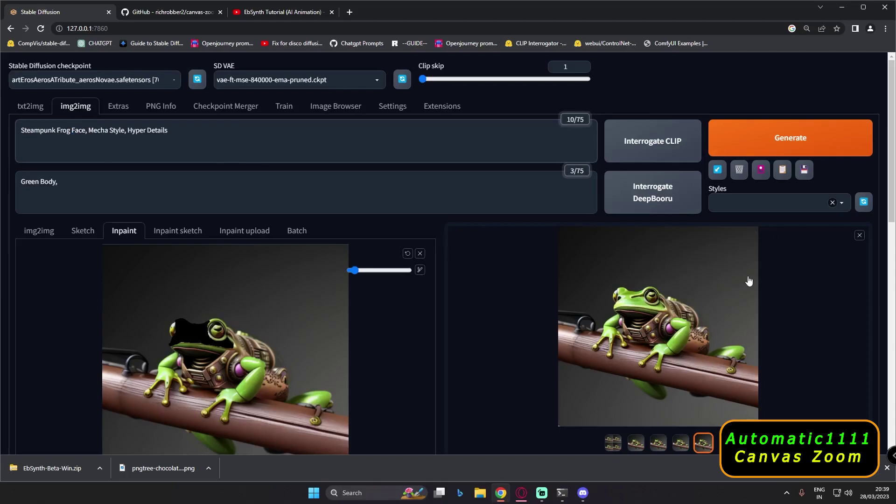
{"action": "key", "text": "ctrl+Return"}
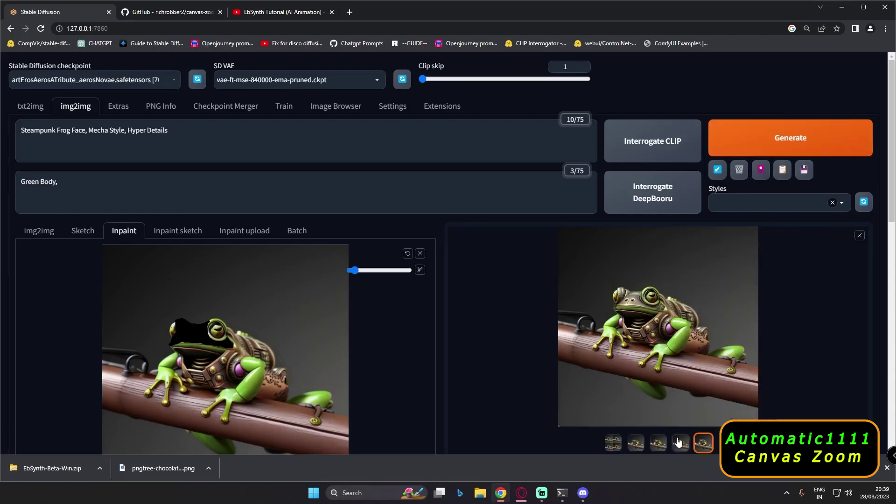
- Compare the four generated face variations, enlarging one for a closer look, and send the fourth one to the inpaint canvas
{"action": "left_click", "coordinate": [680, 443]}
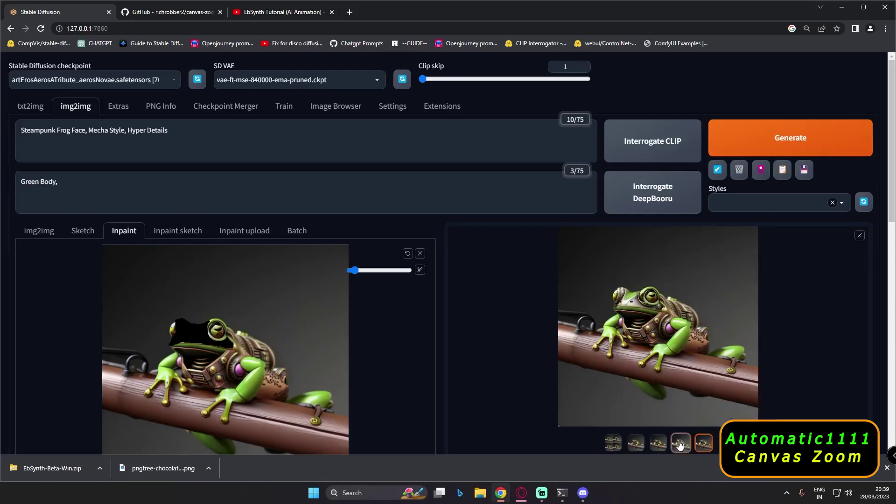
{"action": "left_click", "coordinate": [658, 443]}
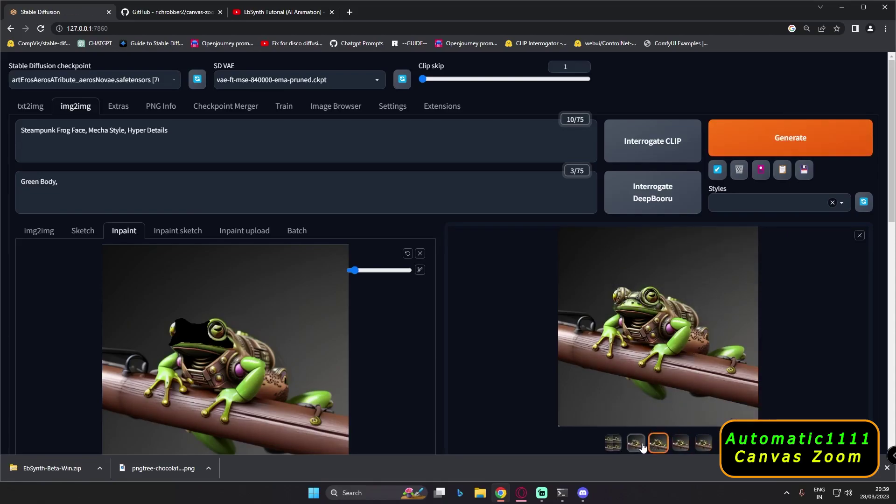
{"action": "left_click", "coordinate": [635, 303]}
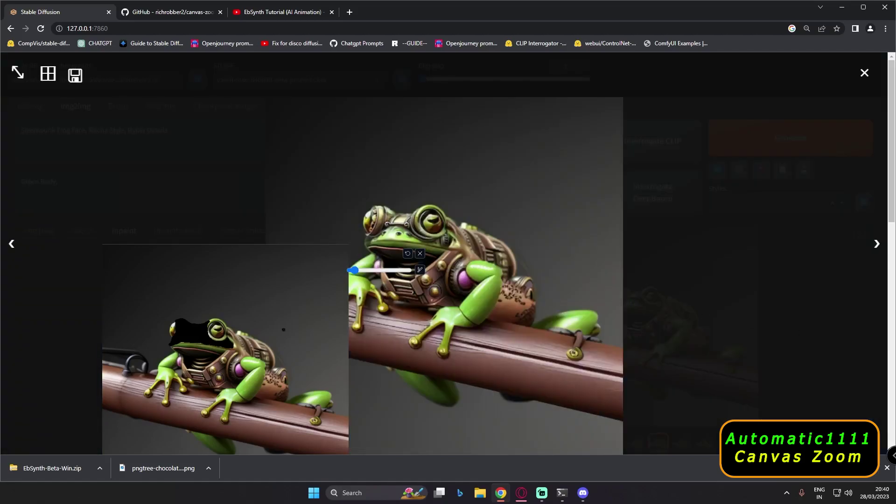
{"action": "left_click", "coordinate": [799, 300]}
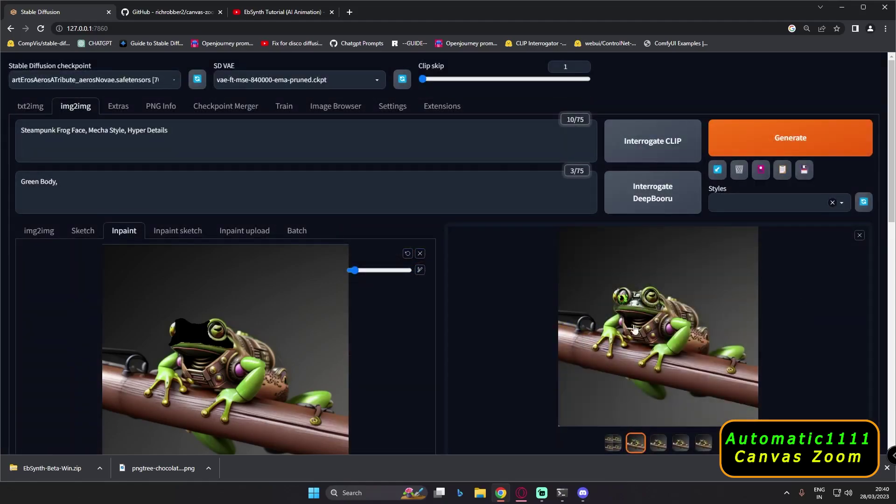
{"action": "left_click", "coordinate": [656, 445]}
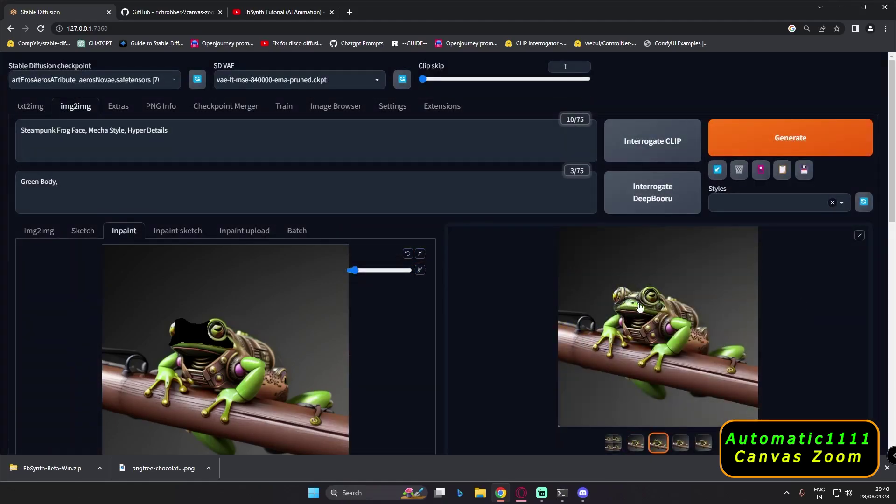
{"action": "key", "text": "Right"}
{"action": "key", "text": "Right"}
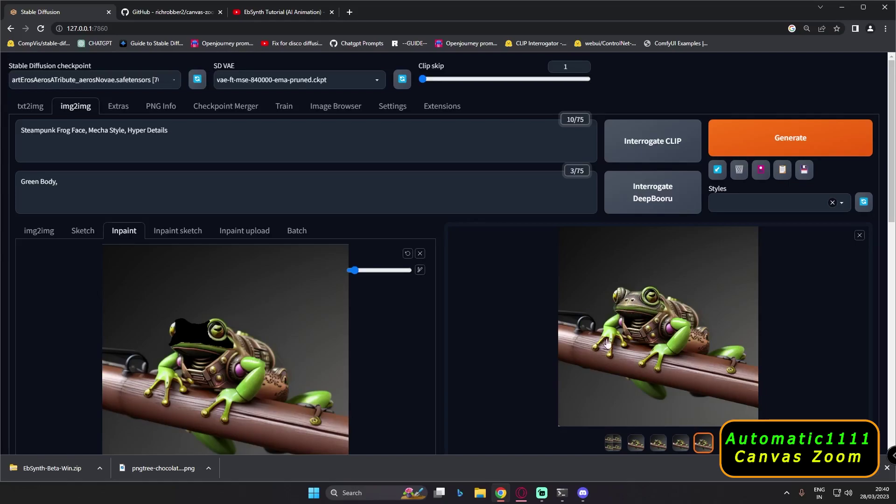
{"action": "scroll", "coordinate": [628, 331], "scroll_direction": "down", "scroll_amount": 1}
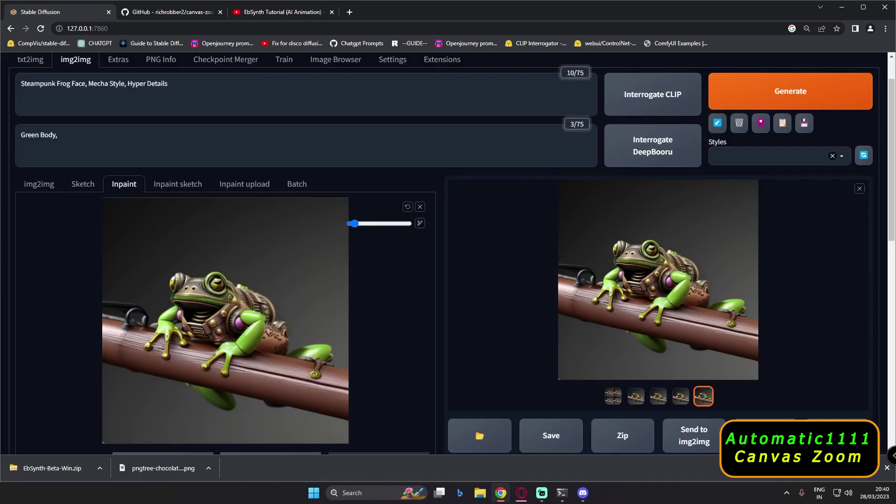
- Review the installed extensions list and the default hotkeys in the canvas-zoom GitHub readme, and return to the img2img inpaint canvas
{"action": "scroll", "coordinate": [356, 142], "scroll_direction": "up", "scroll_amount": 1}
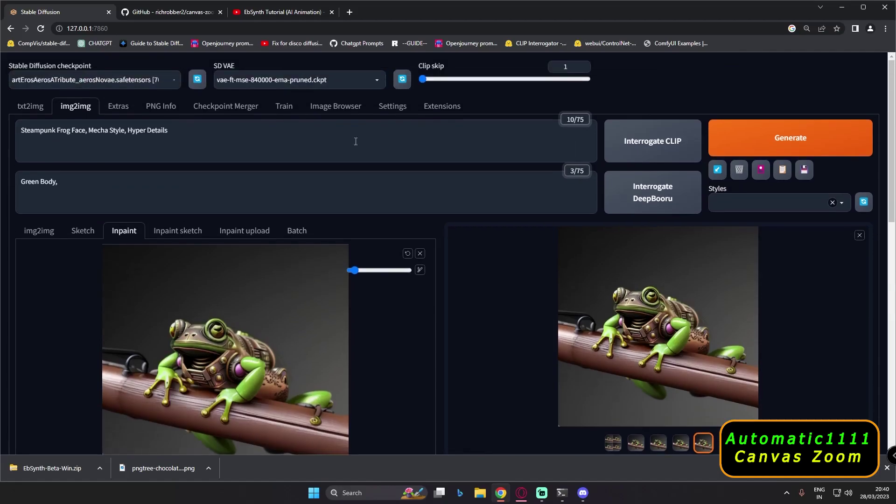
{"action": "left_click", "coordinate": [434, 111]}
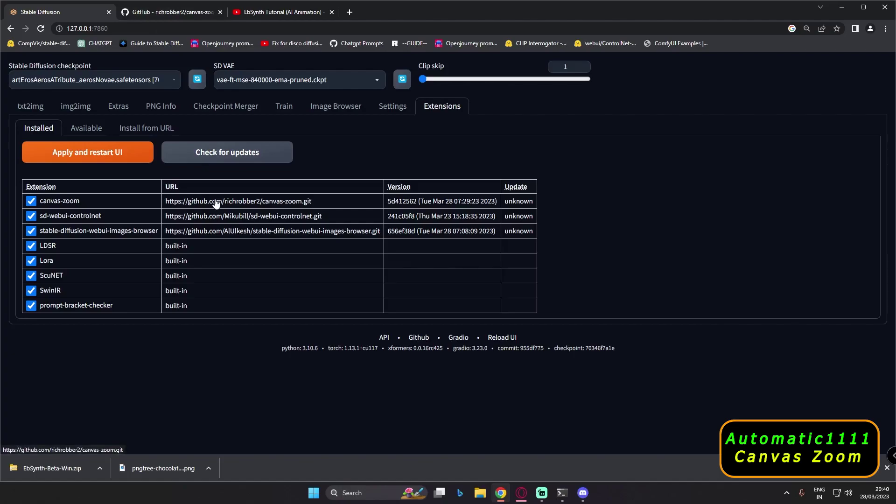
{"action": "left_click", "coordinate": [184, 11]}
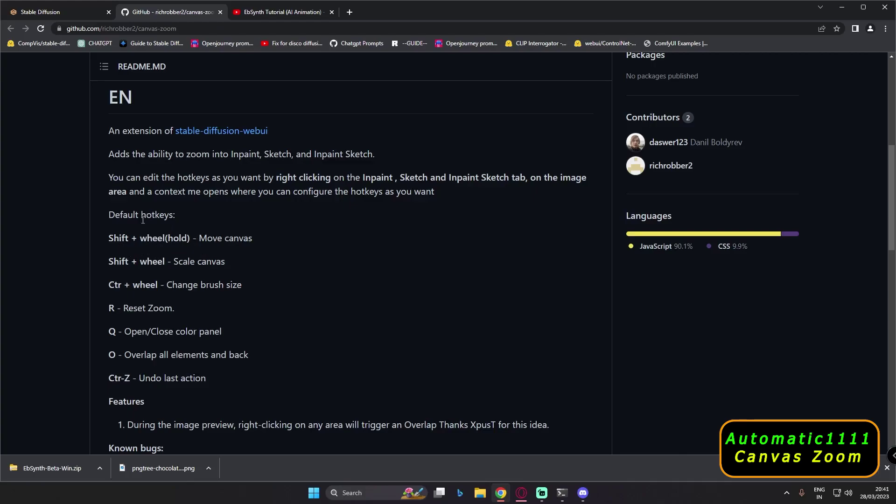
{"action": "left_click", "coordinate": [86, 11]}
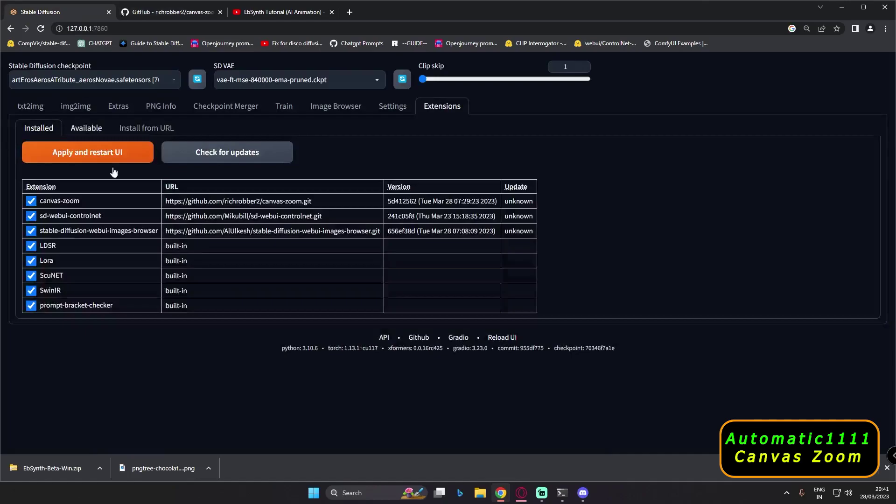
{"action": "left_click", "coordinate": [74, 107]}
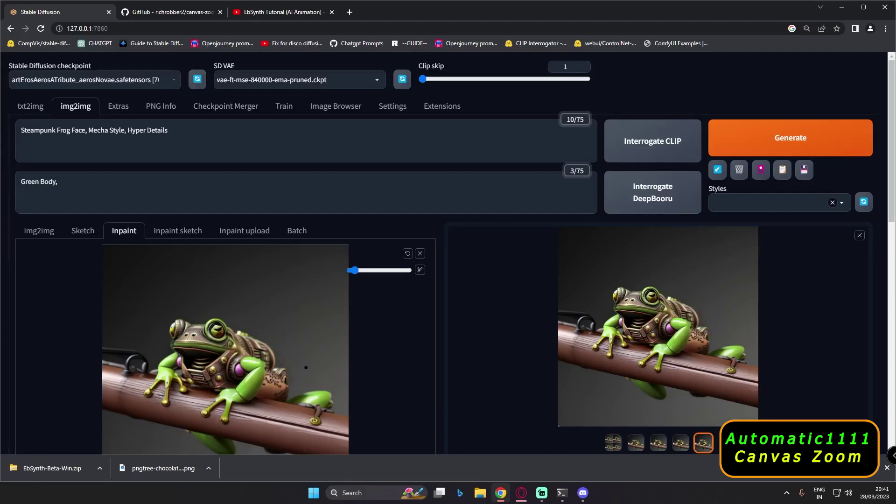
{"action": "scroll", "coordinate": [333, 346], "scroll_direction": "down", "scroll_amount": 1}
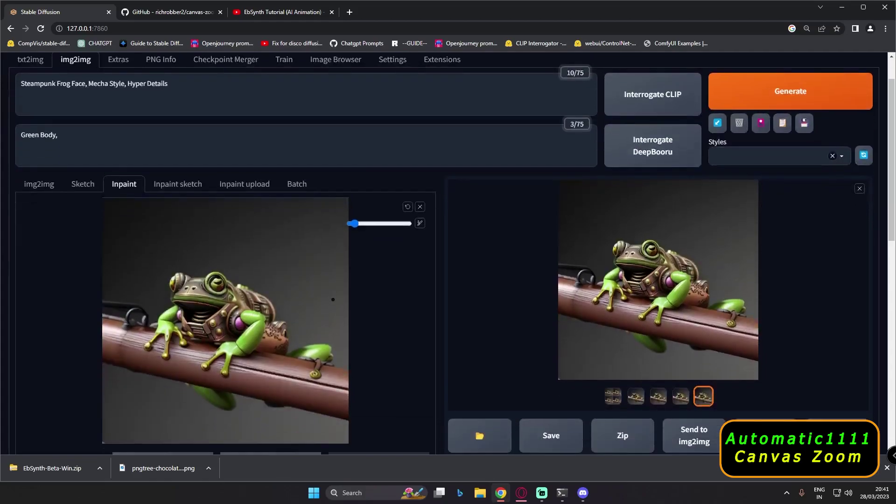